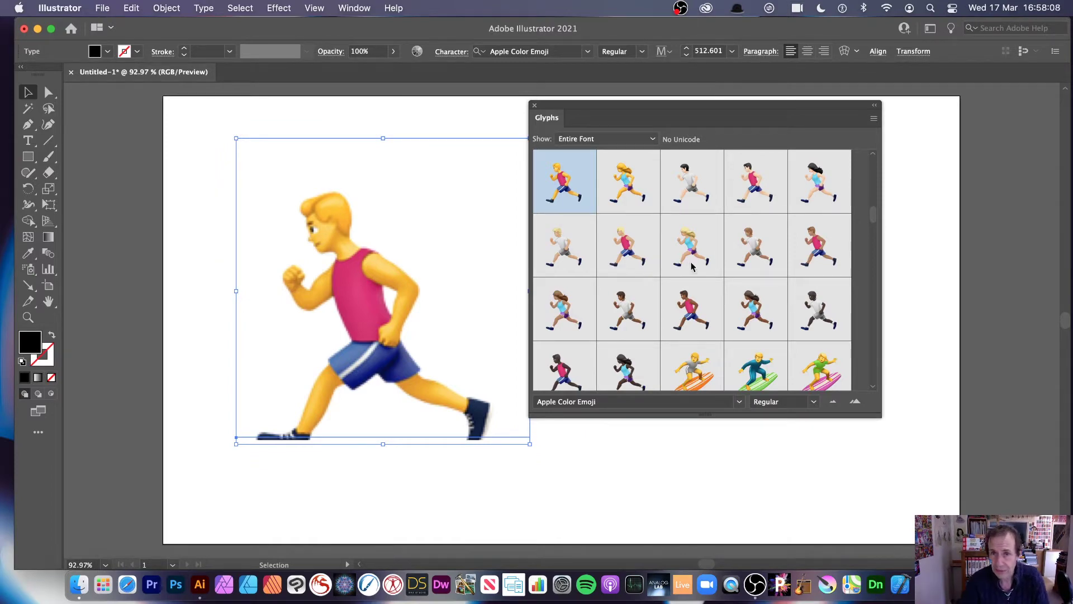
Delete the darker-skinned runner emoji from the artboard
{"action": "left_click", "coordinate": [679, 322]}
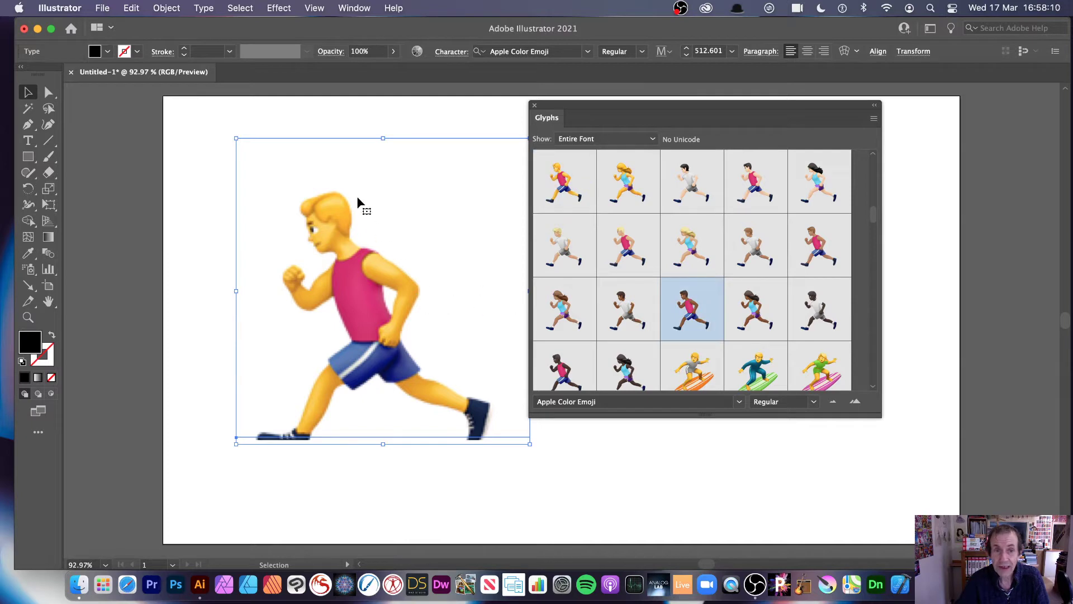
{"action": "left_click", "coordinate": [203, 9]}
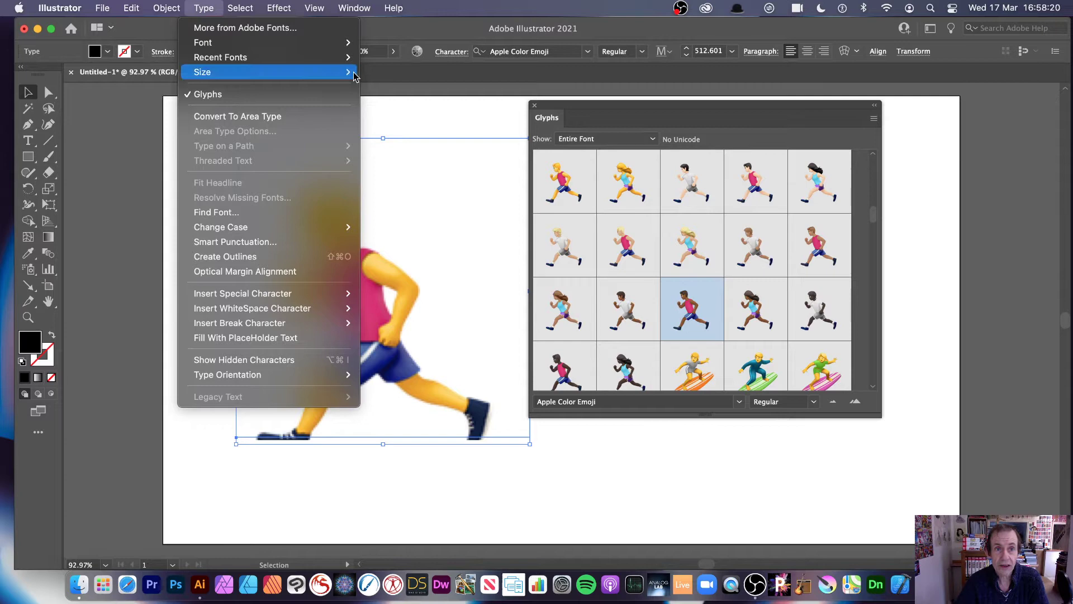
{"action": "mouse_move", "coordinate": [358, 10]}
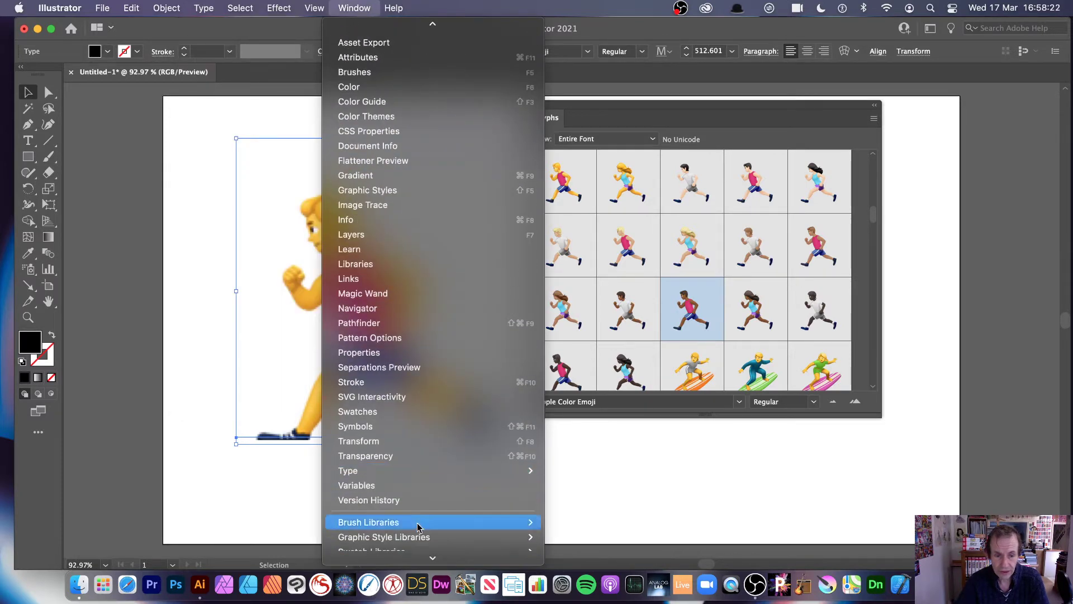
{"action": "mouse_move", "coordinate": [419, 470]}
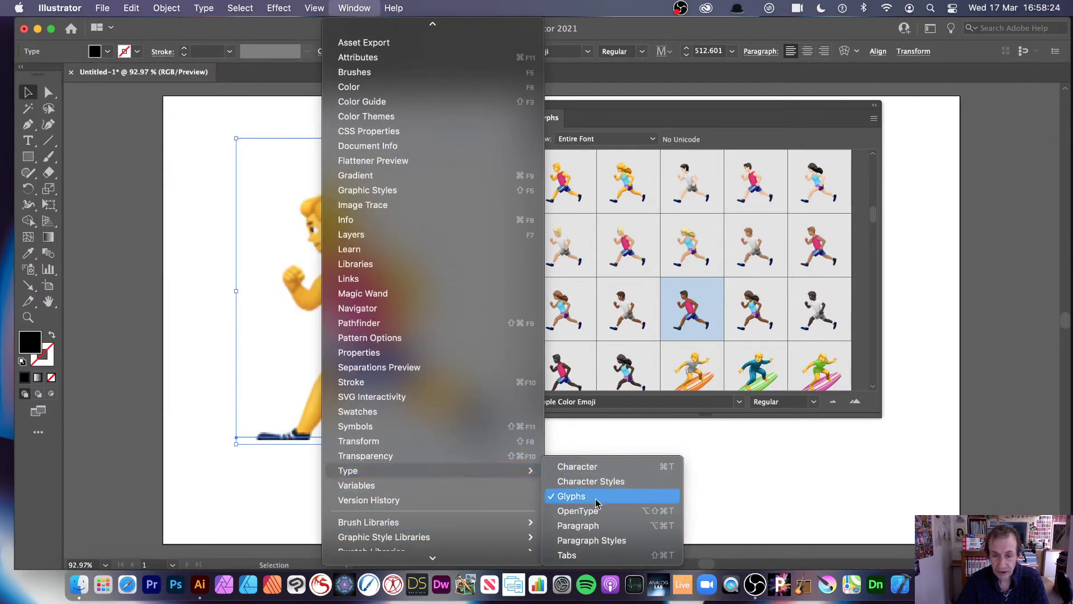
{"action": "left_click", "coordinate": [654, 503]}
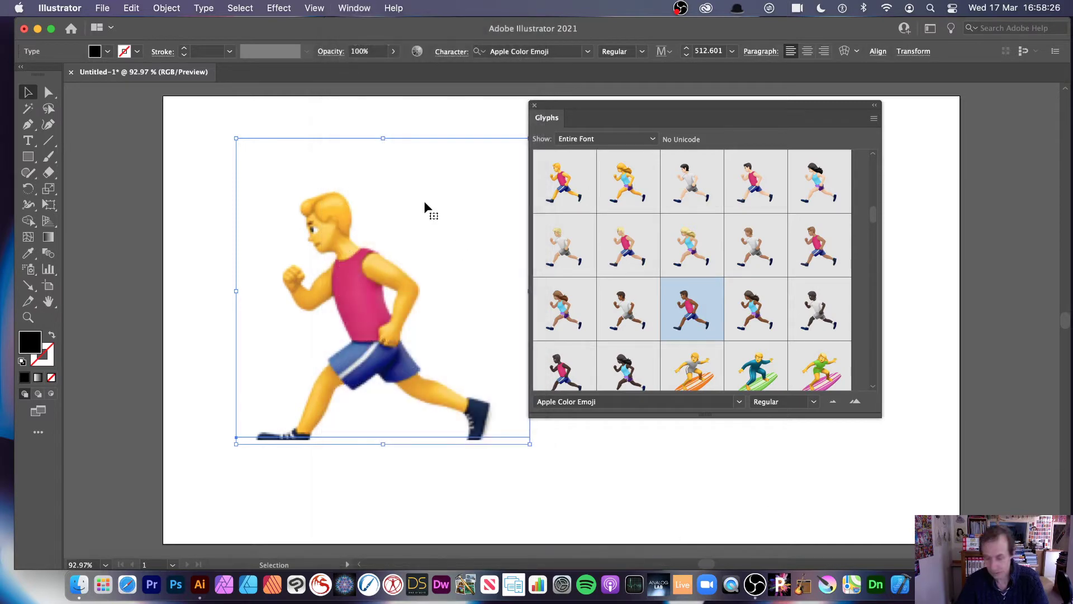
{"action": "key", "text": "Delete"}
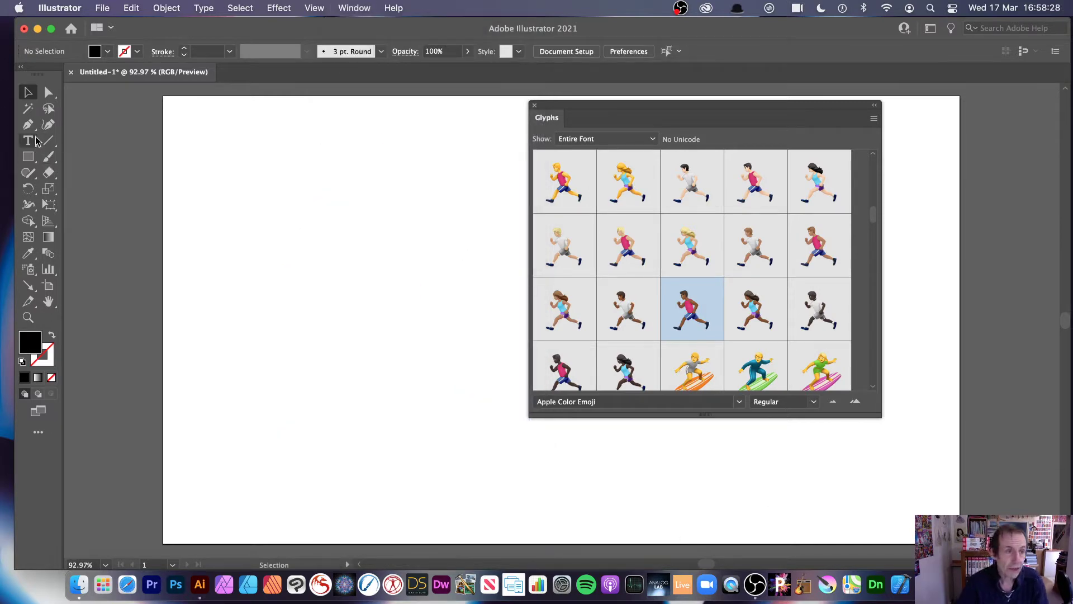
Start a new text line, insert the medium-skin older man emoji, and move it down-left
{"action": "left_click", "coordinate": [31, 143]}
{"action": "left_click_drag", "start_coordinate": [30, 142], "coordinate": [67, 137]}
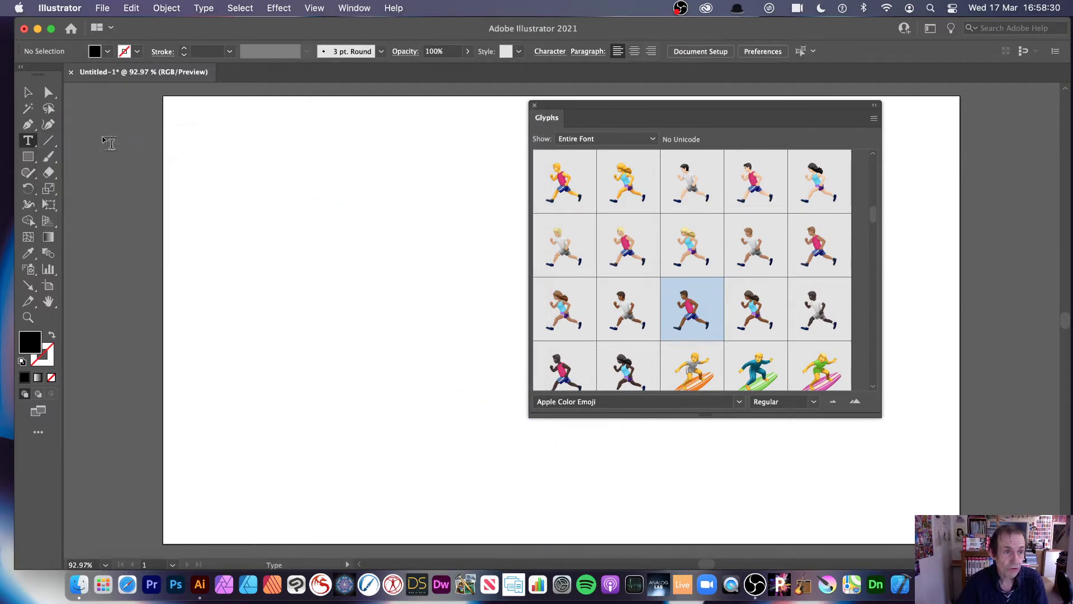
{"action": "left_click", "coordinate": [333, 264]}
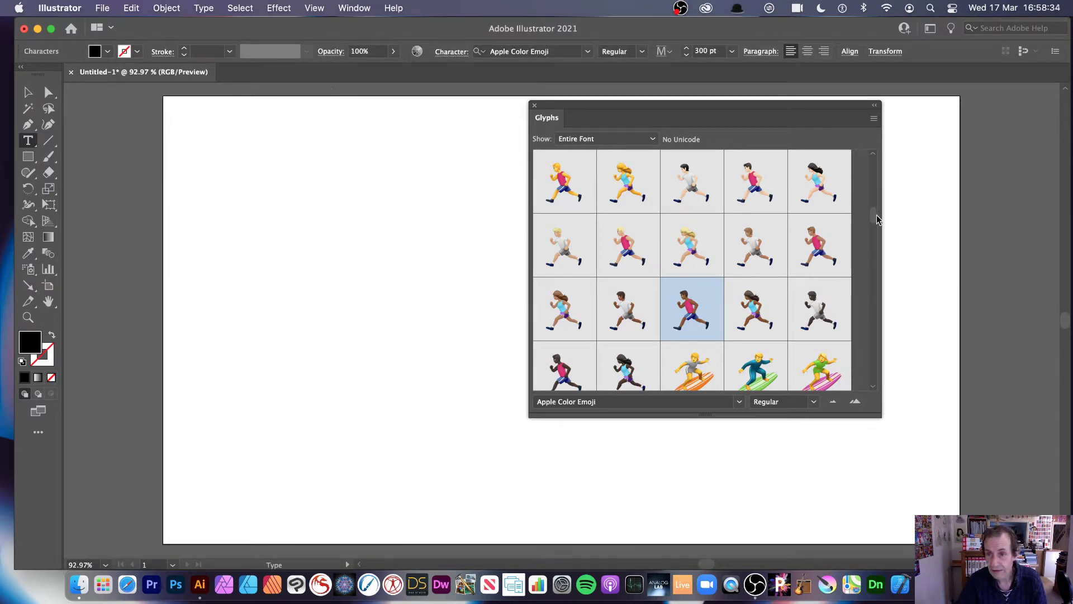
{"action": "scroll", "coordinate": [877, 224], "scroll_direction": "down", "scroll_amount": 3}
{"action": "left_click_drag", "start_coordinate": [874, 221], "coordinate": [875, 251]}
{"action": "double_click", "coordinate": [630, 194]}
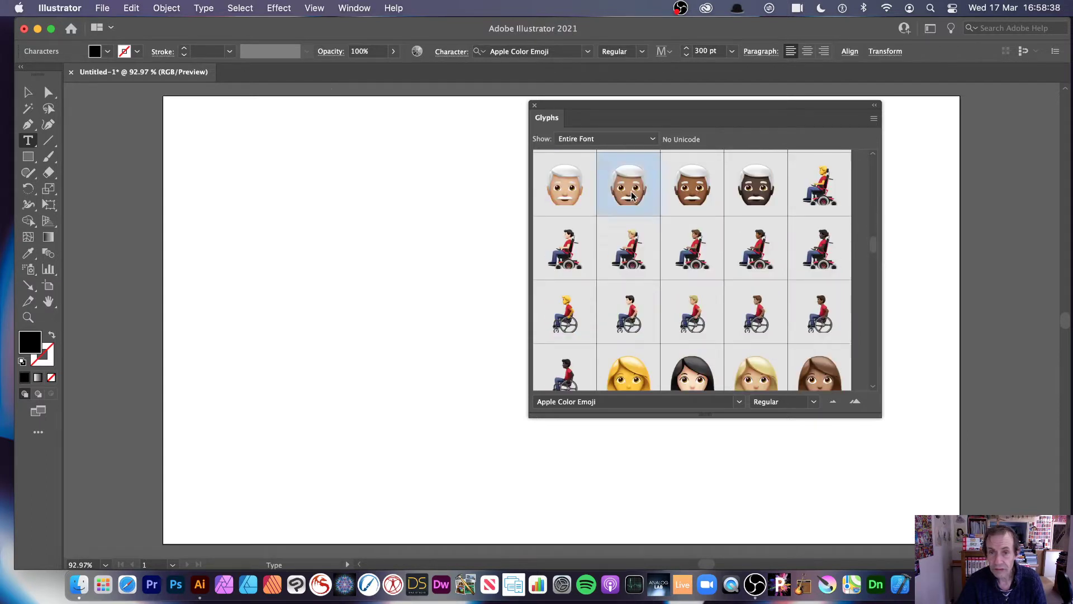
{"action": "key", "text": "Escape"}
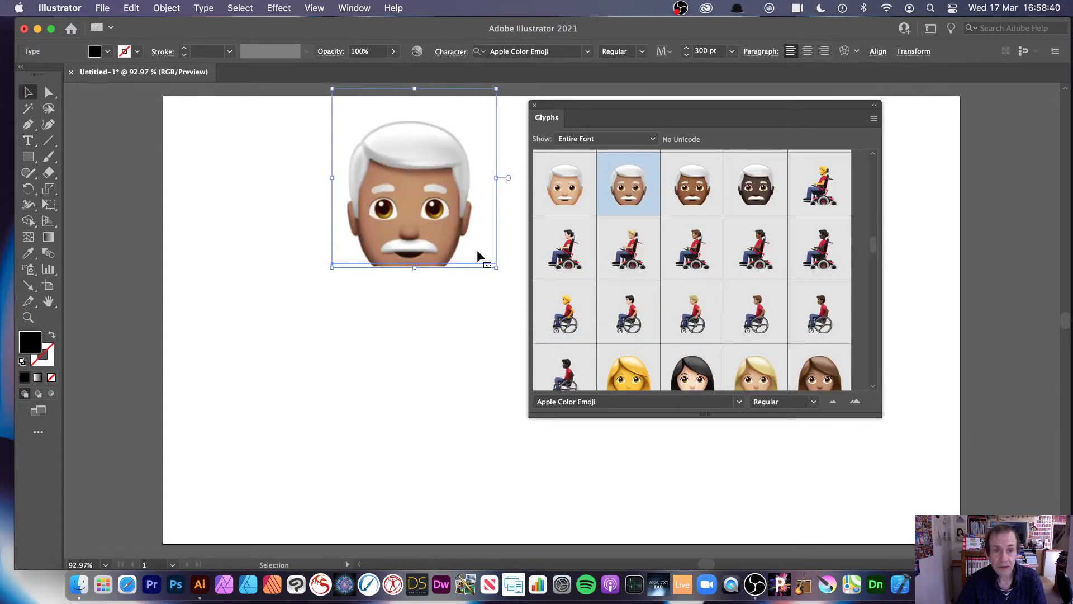
{"action": "left_click_drag", "start_coordinate": [435, 210], "coordinate": [337, 289]}
Add the wheelchair user and blonde woman emoji after the older man, then delete all three
{"action": "key", "text": "t"}
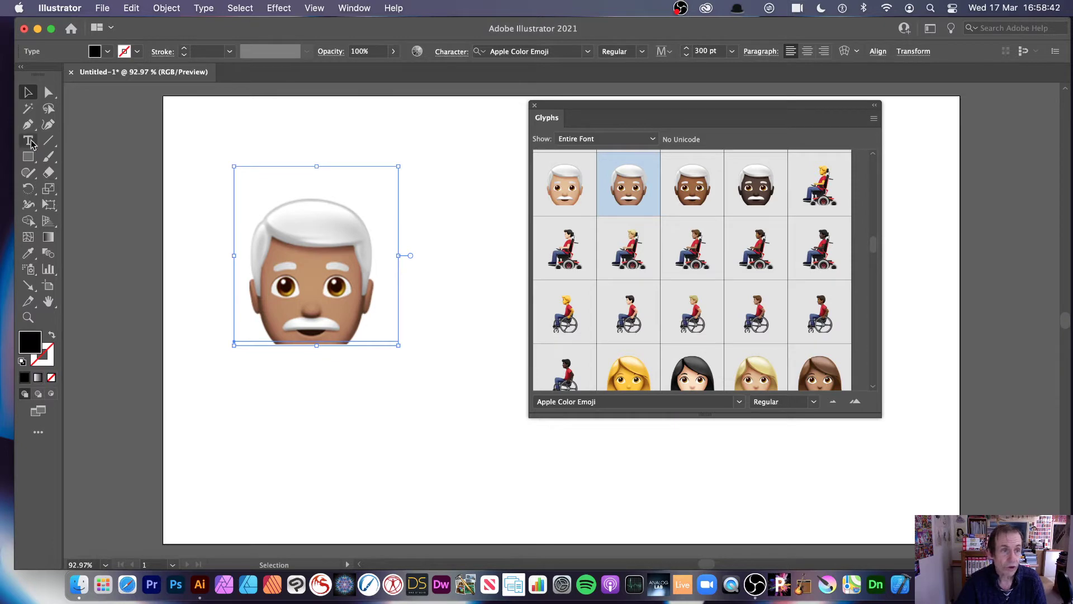
{"action": "left_click", "coordinate": [424, 316]}
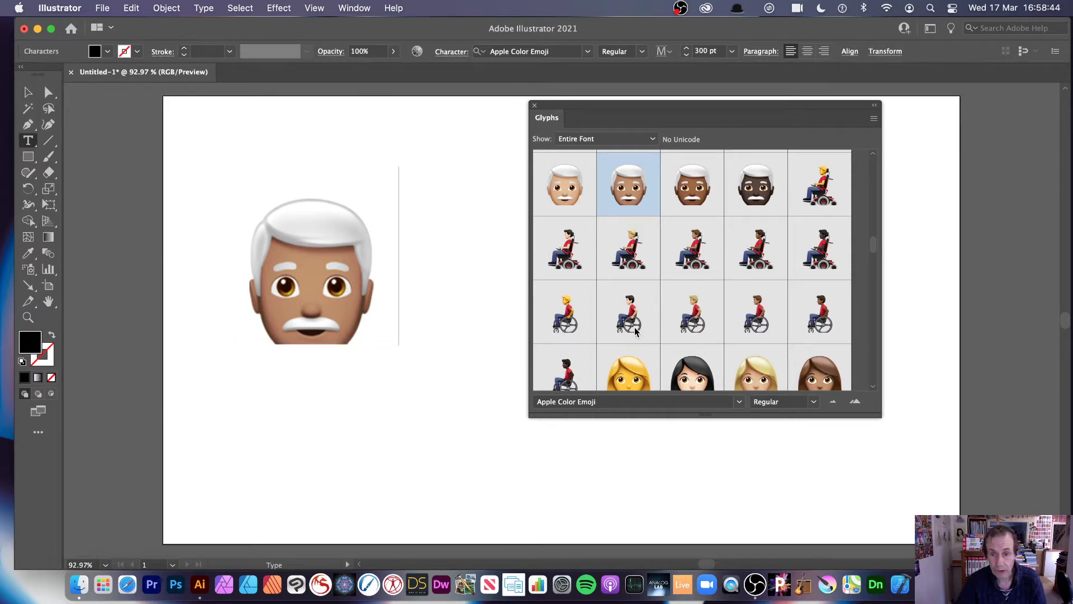
{"action": "double_click", "coordinate": [637, 331]}
{"action": "left_click", "coordinate": [623, 379]}
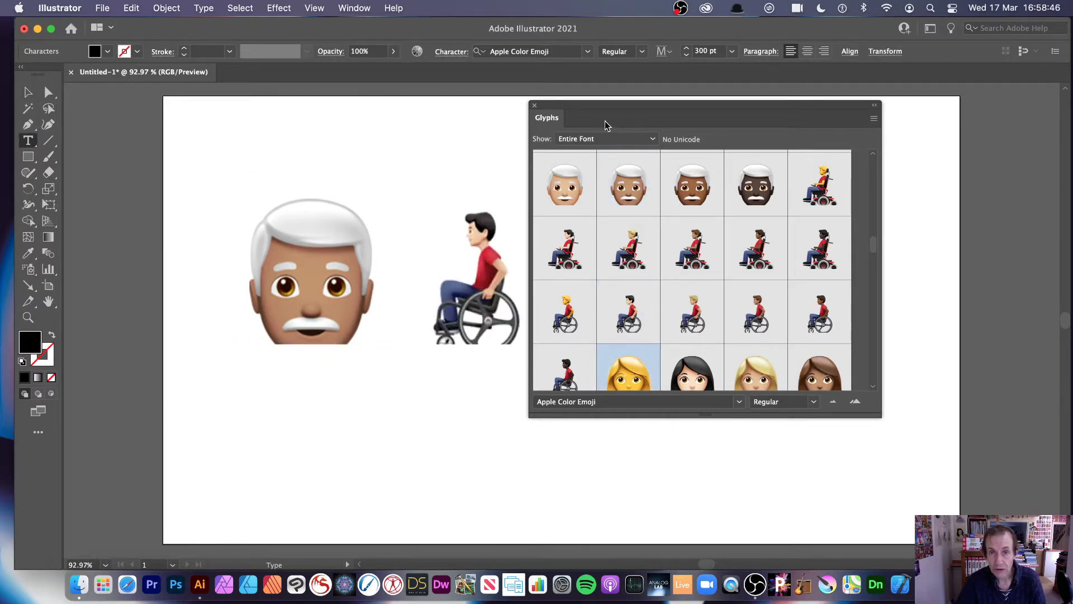
{"action": "left_click_drag", "start_coordinate": [616, 107], "coordinate": [805, 149]}
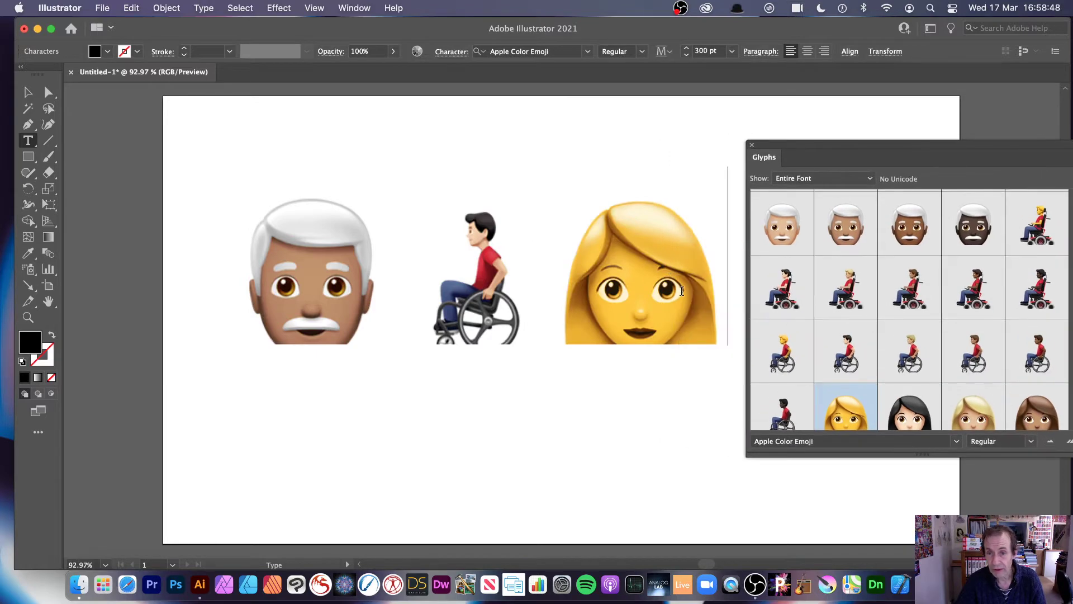
{"action": "left_click_drag", "start_coordinate": [682, 290], "coordinate": [267, 263]}
{"action": "key", "text": "BackSpace"}
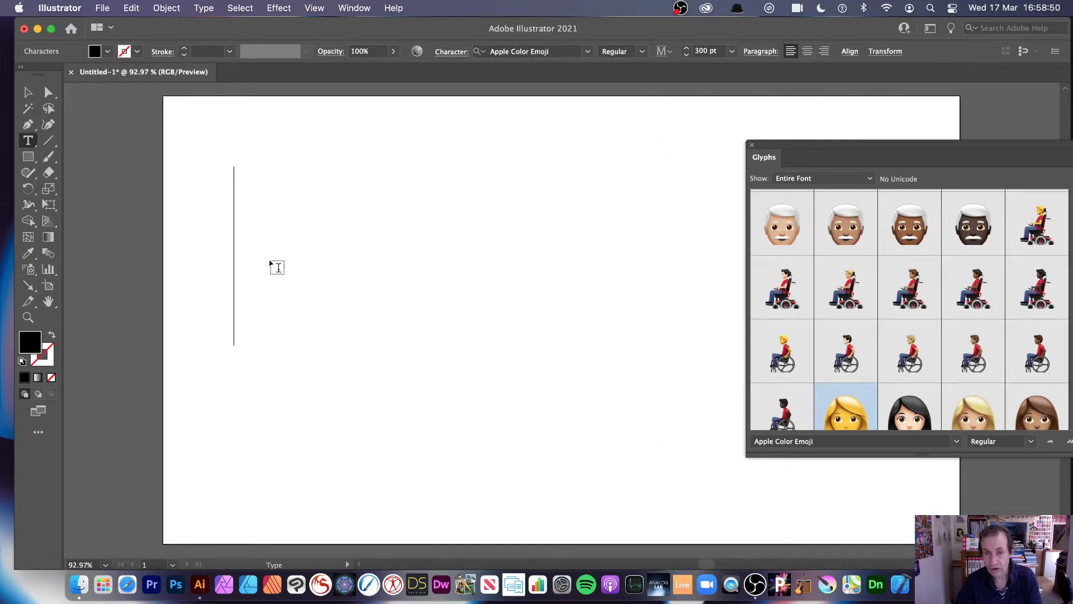
Insert the woman mountain biker emoji, then replace it with a walking person emoji
{"action": "left_click_drag", "start_coordinate": [944, 155], "coordinate": [707, 140]}
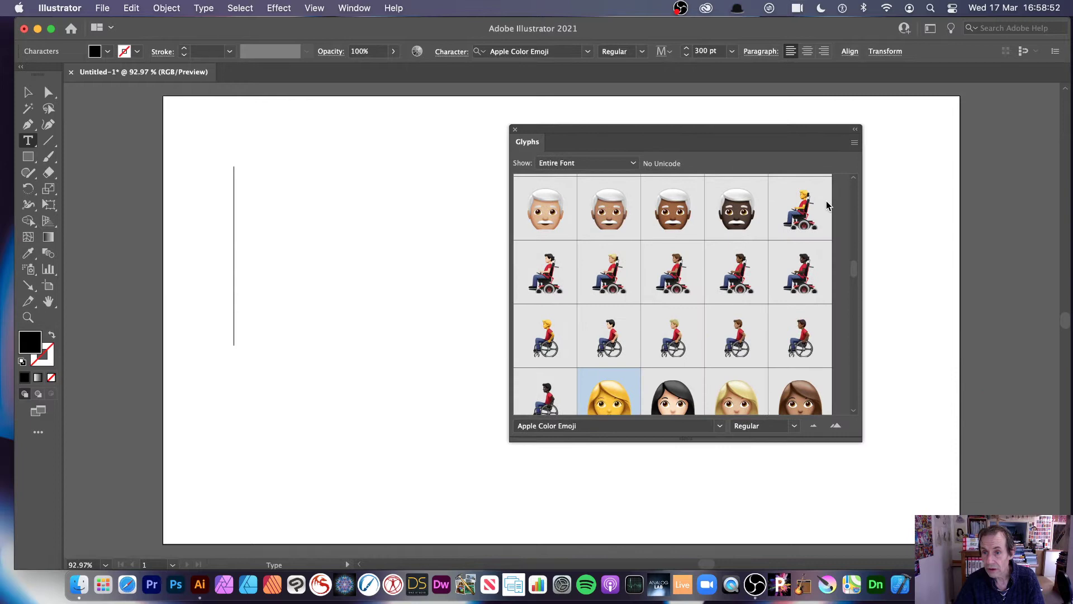
{"action": "left_click_drag", "start_coordinate": [853, 269], "coordinate": [859, 330]}
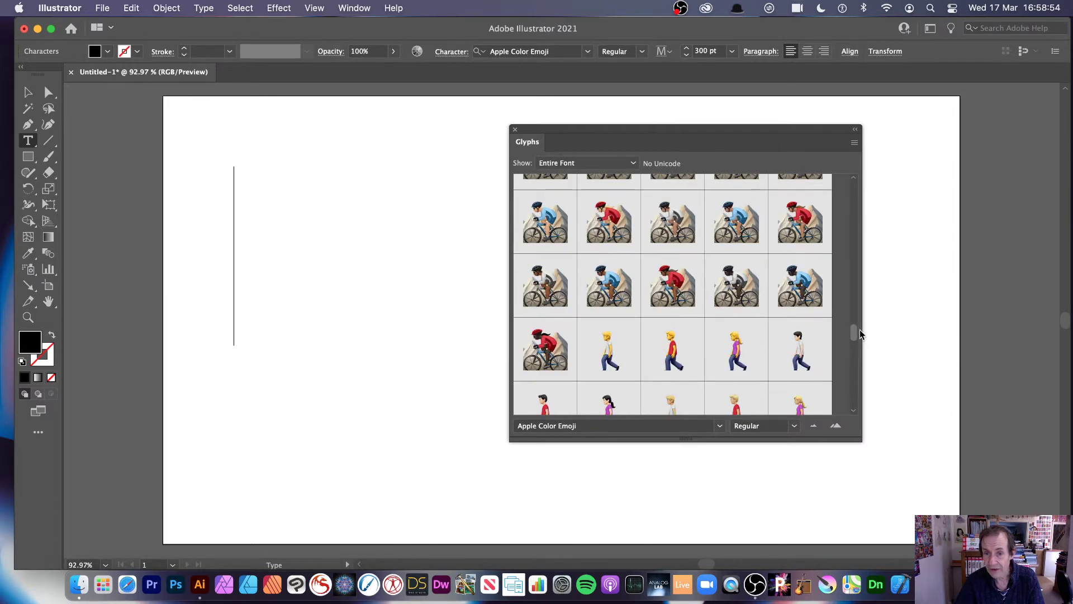
{"action": "double_click", "coordinate": [679, 288]}
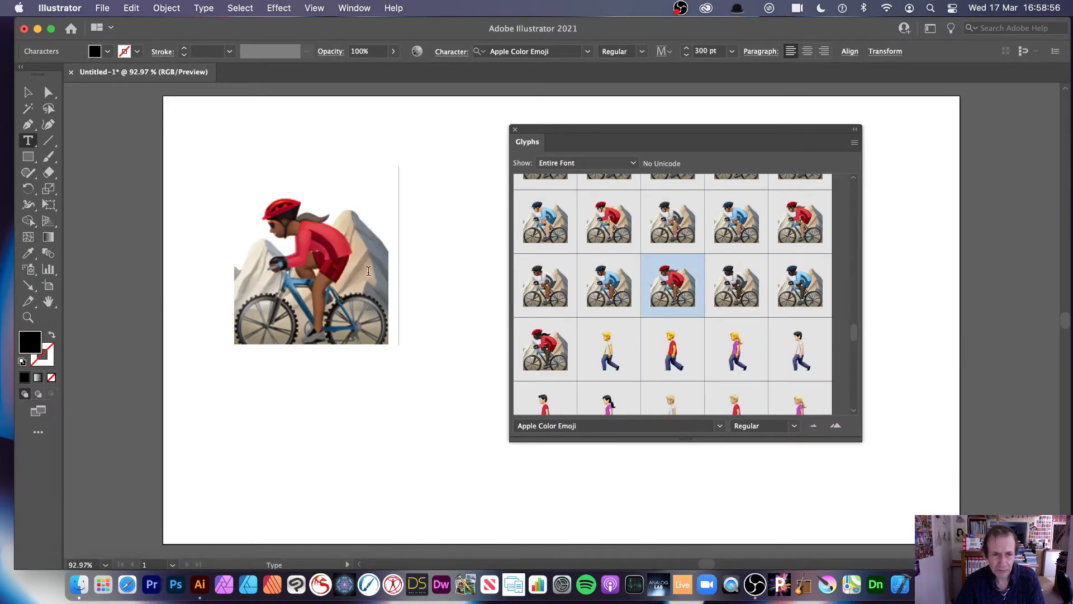
{"action": "key", "text": "shift+Left"}
{"action": "left_click", "coordinate": [595, 355]}
{"action": "double_click", "coordinate": [595, 356]}
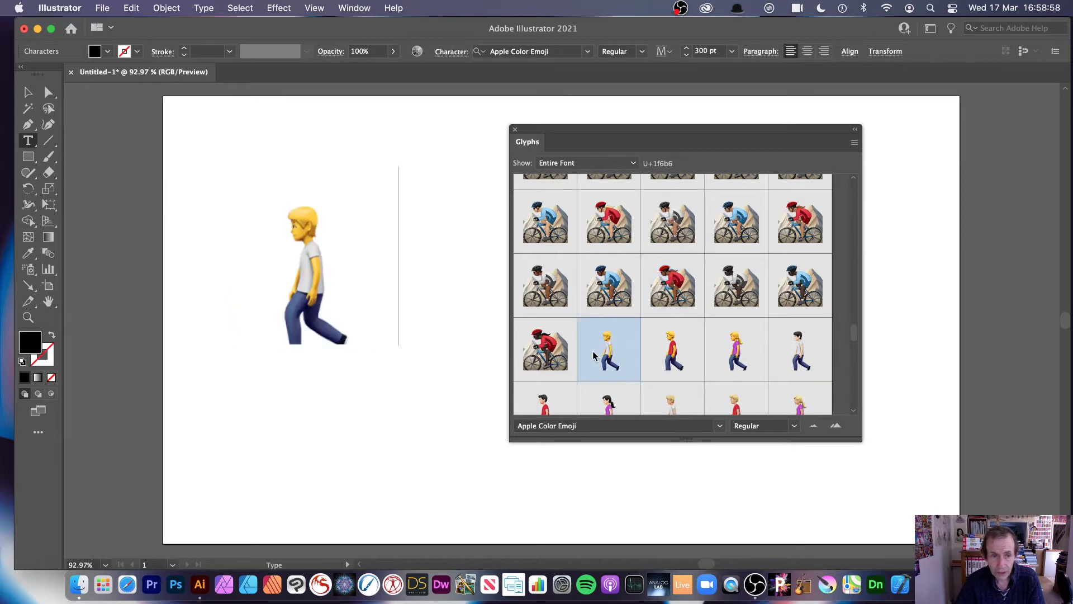
Add a face with thermometer after the walker, then select all and delete the emoji
{"action": "mouse_move", "coordinate": [853, 334]}
{"action": "left_mouse_down"}
{"action": "mouse_move", "coordinate": [856, 371]}
{"action": "mouse_move", "coordinate": [858, 342]}
{"action": "left_mouse_up"}
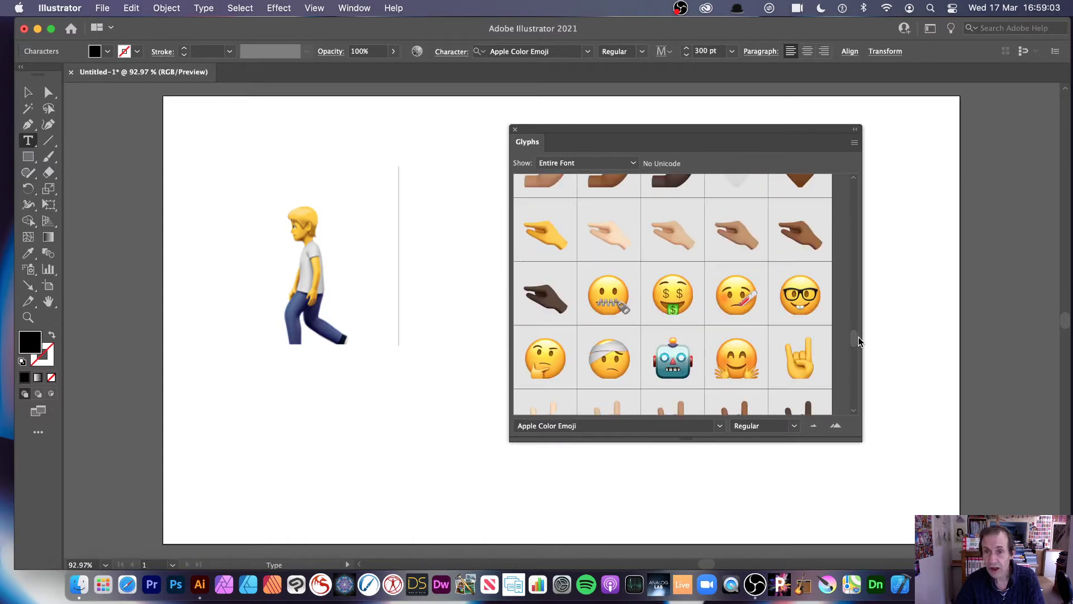
{"action": "double_click", "coordinate": [735, 303]}
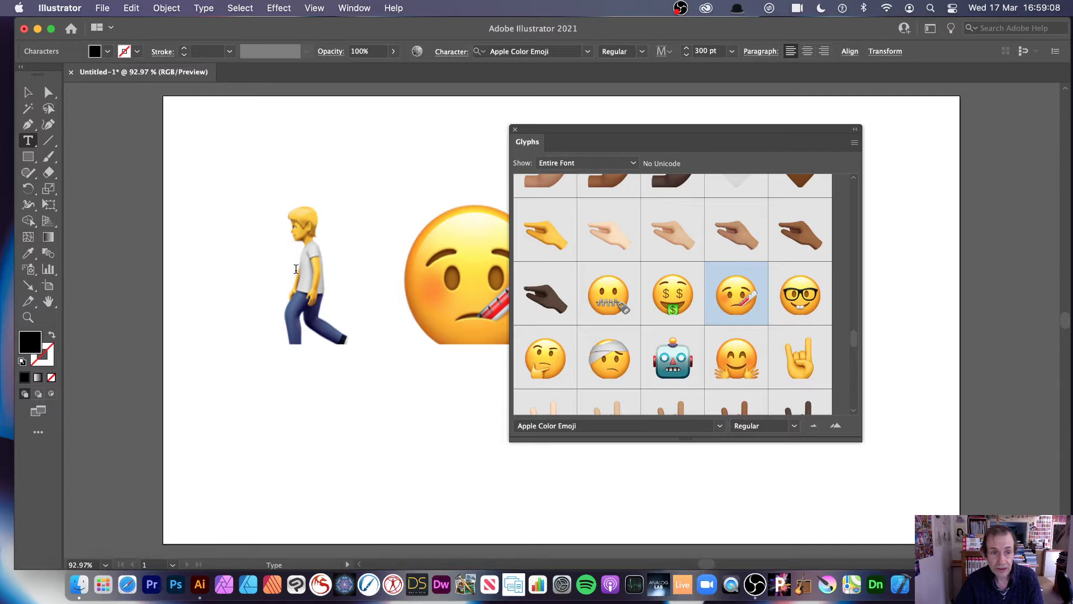
{"action": "key", "text": "super+a"}
{"action": "key", "text": "BackSpace"}
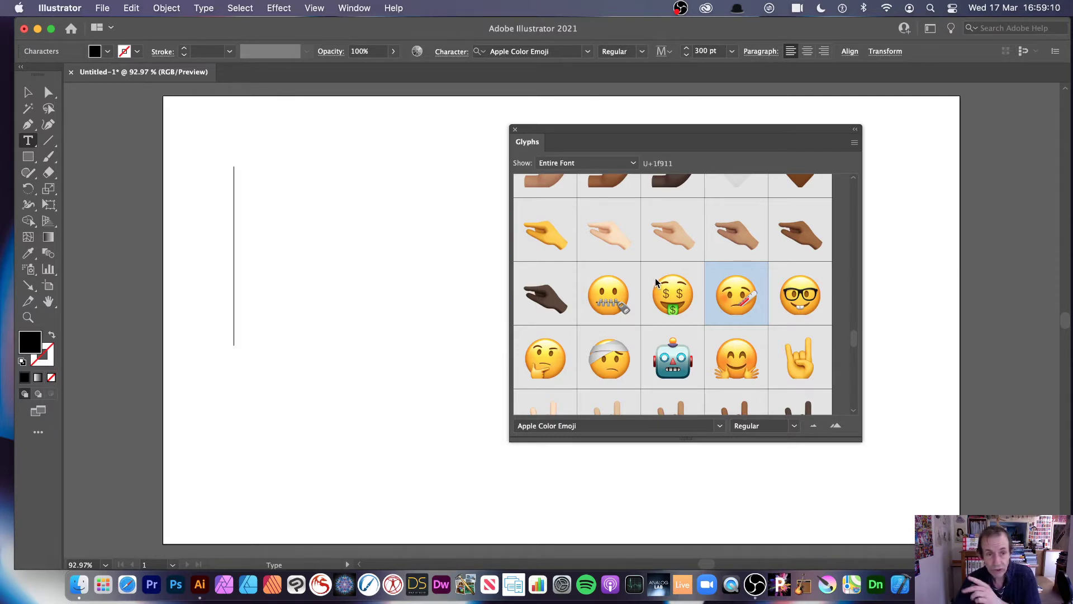
Switch the Glyphs font to EmojiOne and insert the coffee cup glyph
{"action": "left_click", "coordinate": [720, 426]}
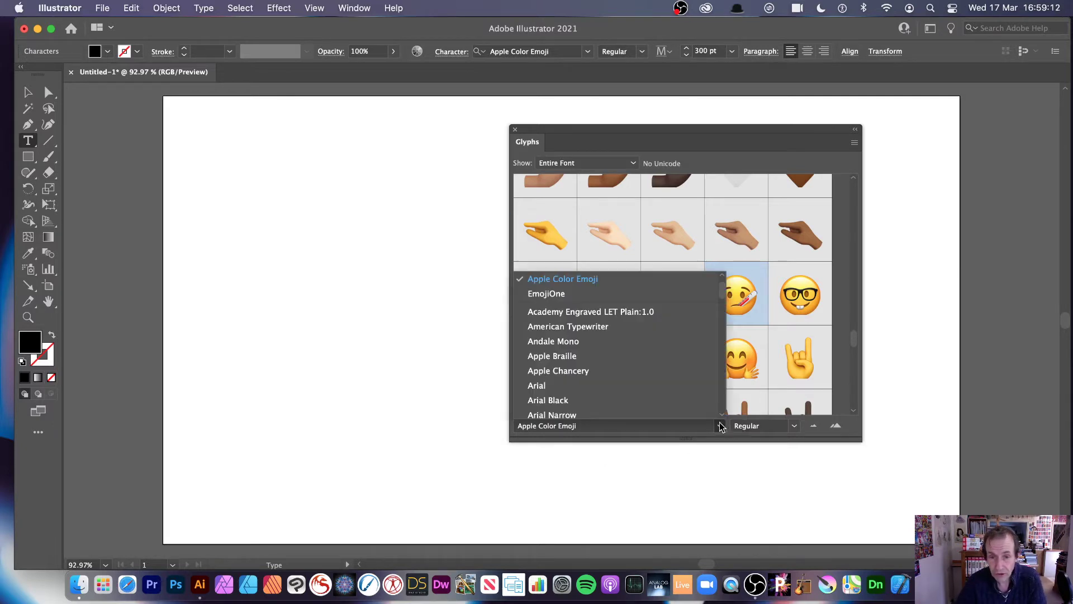
{"action": "left_click", "coordinate": [539, 294]}
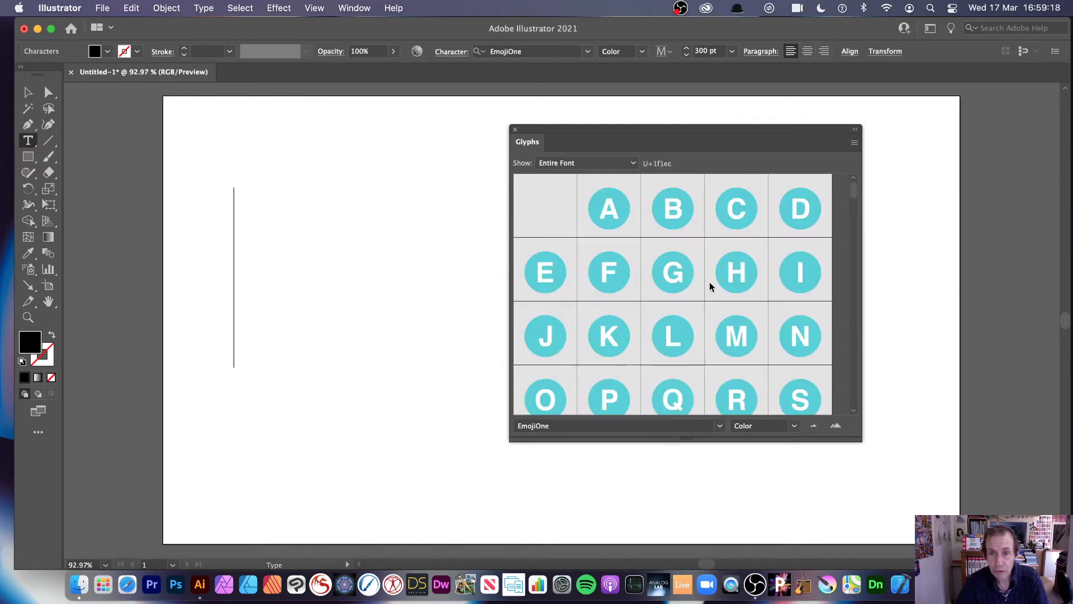
{"action": "left_click_drag", "start_coordinate": [853, 193], "coordinate": [859, 270]}
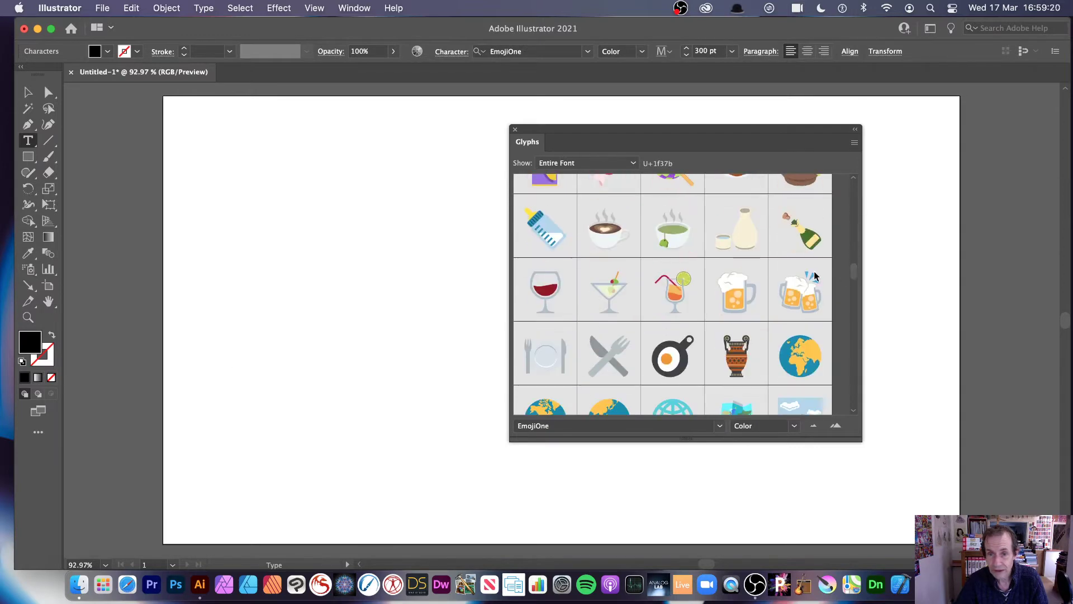
{"action": "double_click", "coordinate": [613, 240]}
Replace the coffee cup with knife and fork, then frying pan, then the amphora glyph
{"action": "left_click_drag", "start_coordinate": [392, 249], "coordinate": [238, 263]}
{"action": "double_click", "coordinate": [605, 361]}
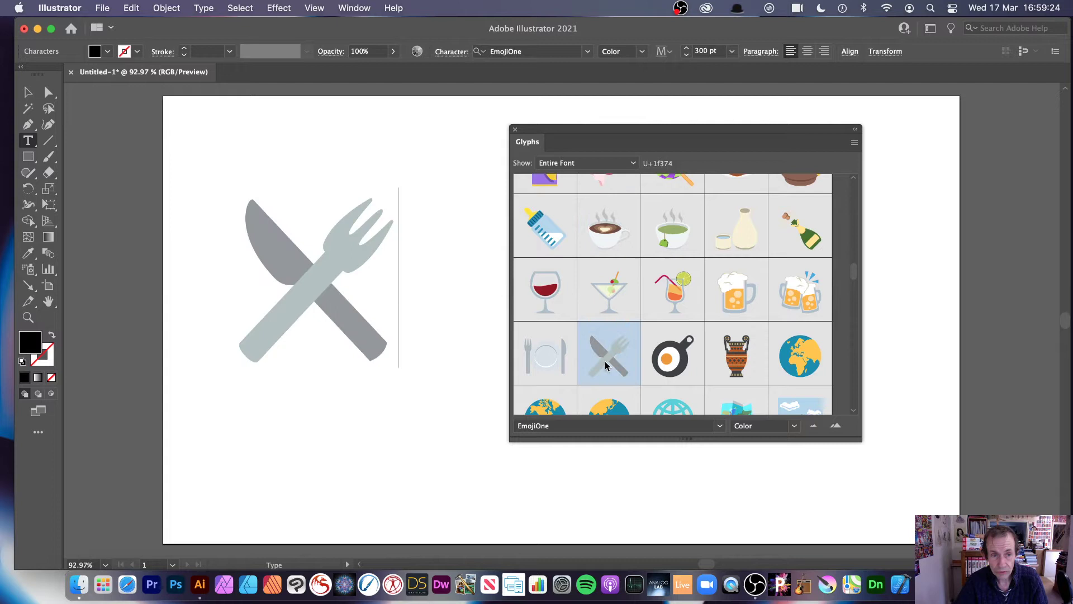
{"action": "left_click_drag", "start_coordinate": [364, 267], "coordinate": [260, 268]}
{"action": "double_click", "coordinate": [669, 369]}
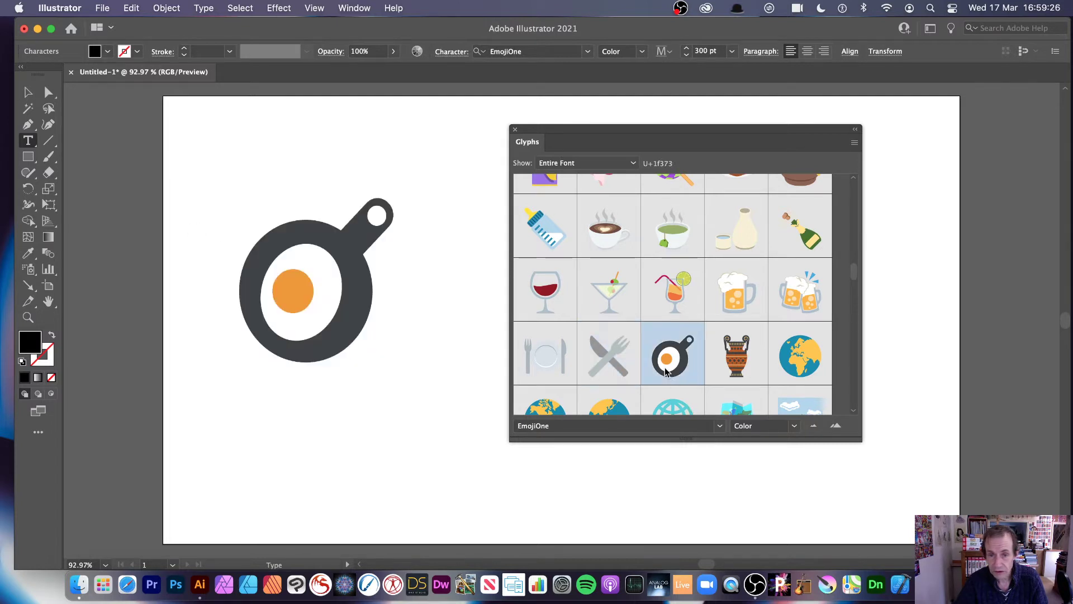
{"action": "key", "text": "shift+Left"}
{"action": "double_click", "coordinate": [719, 362]}
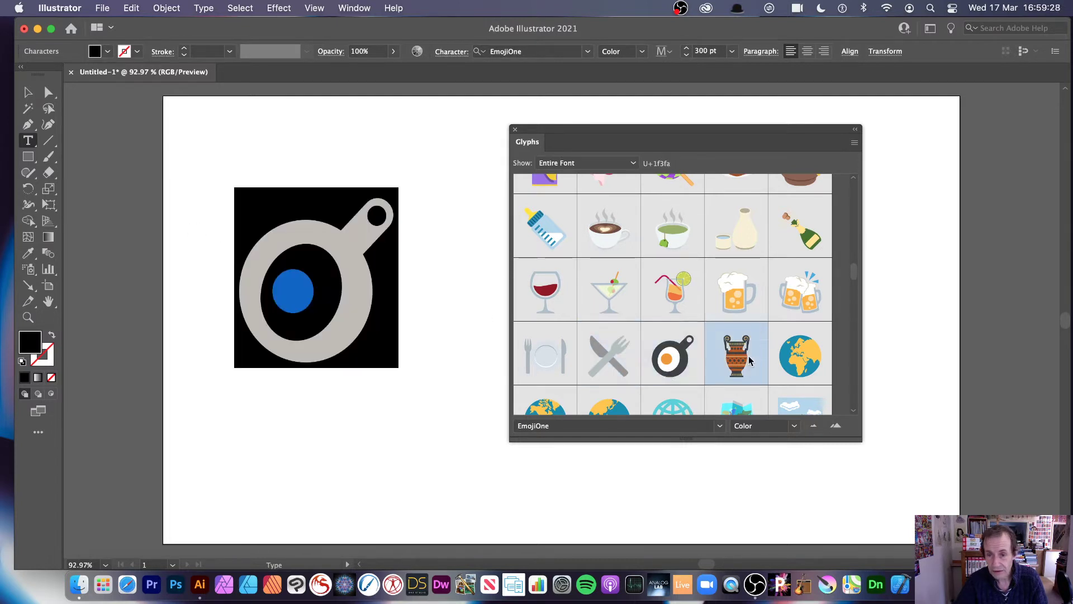
{"action": "key", "text": "Escape"}
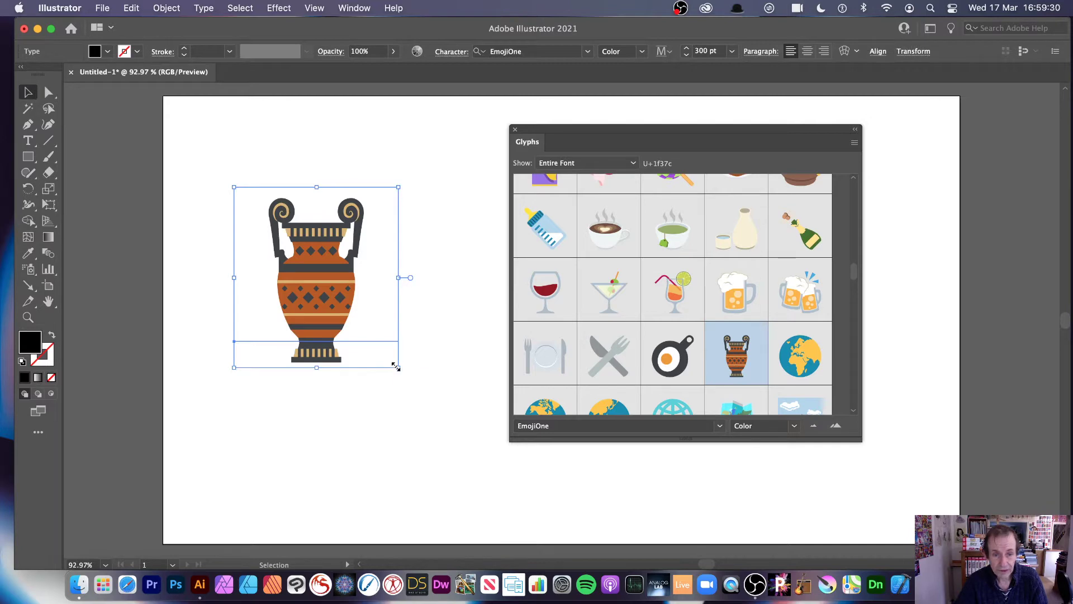
Enlarge the amphora to about 791 pt and move it up and left
{"action": "left_click_drag", "start_coordinate": [395, 366], "coordinate": [556, 527]}
{"action": "left_click_drag", "start_coordinate": [460, 391], "coordinate": [391, 276]}
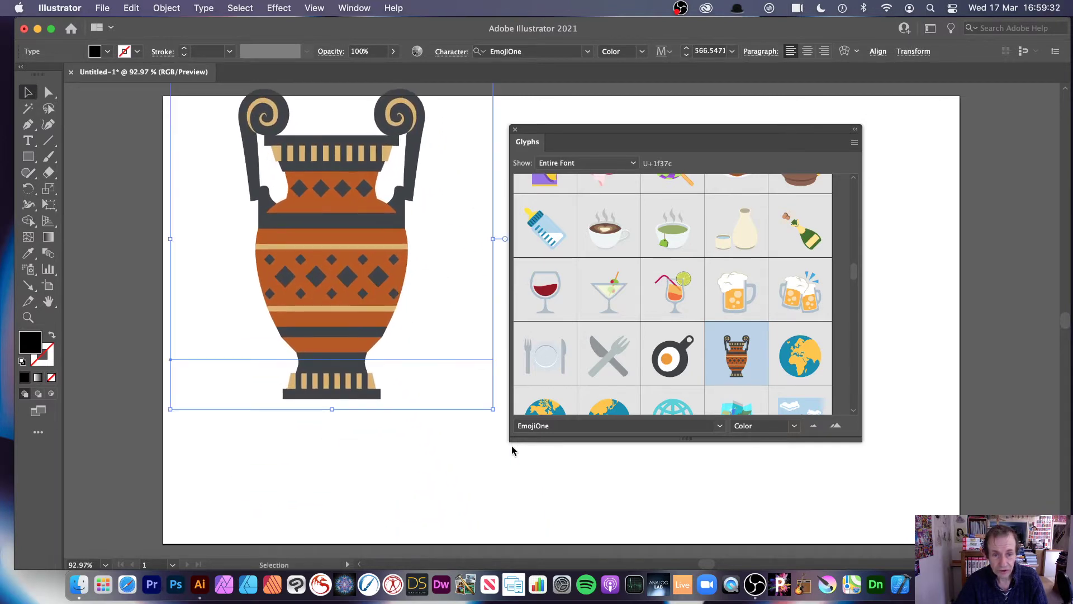
{"action": "left_click_drag", "start_coordinate": [494, 410], "coordinate": [640, 535]}
{"action": "left_click_drag", "start_coordinate": [412, 359], "coordinate": [356, 338]}
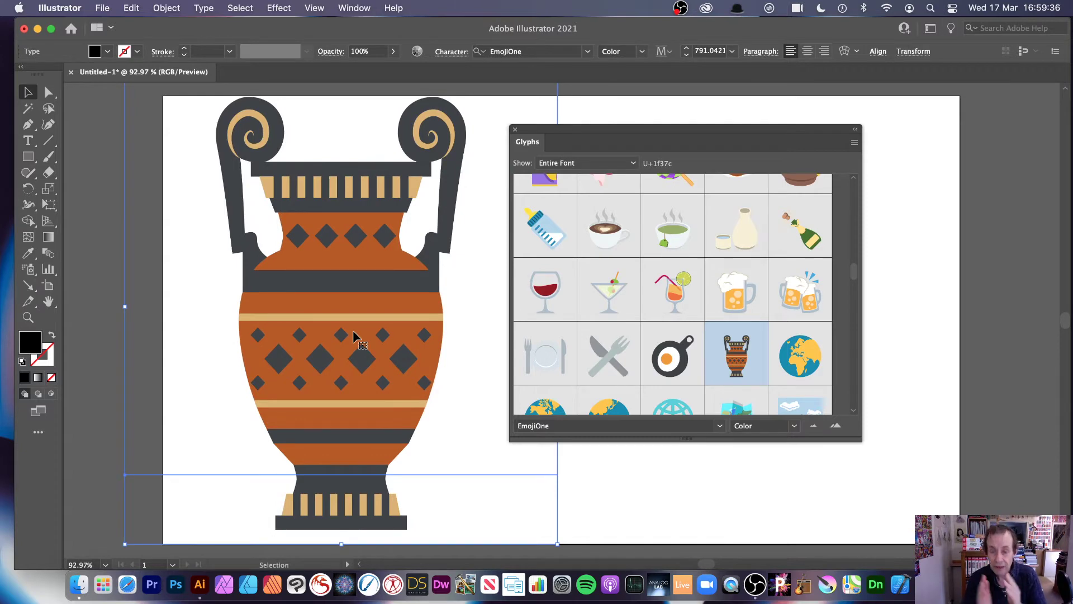
Delete the amphora emoji and start a new text line on the artboard
{"action": "key", "text": "Delete"}
{"action": "left_click", "coordinate": [28, 140]}
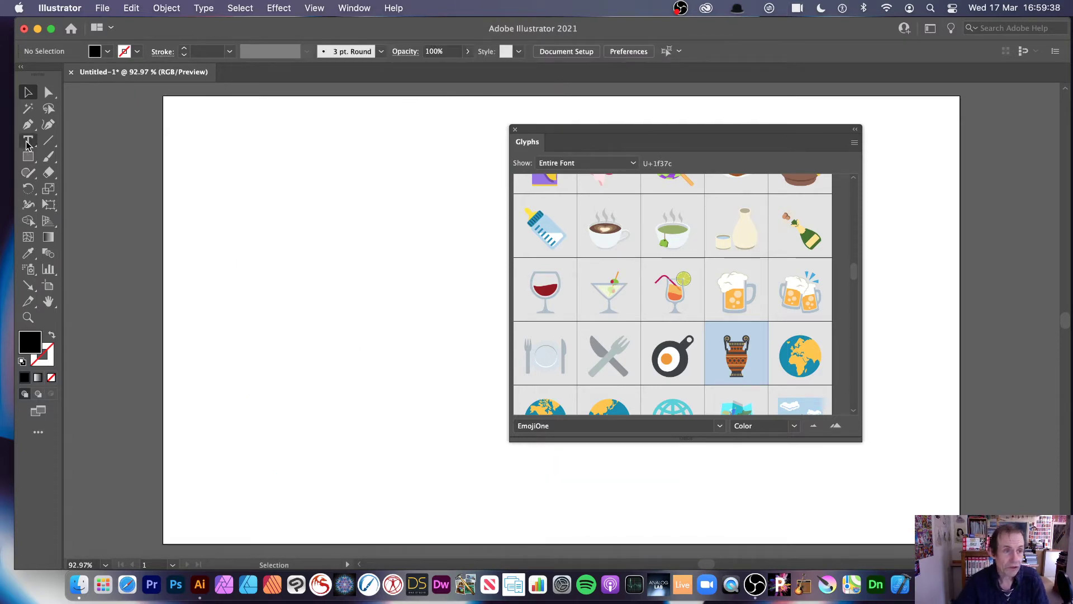
{"action": "left_click", "coordinate": [285, 304]}
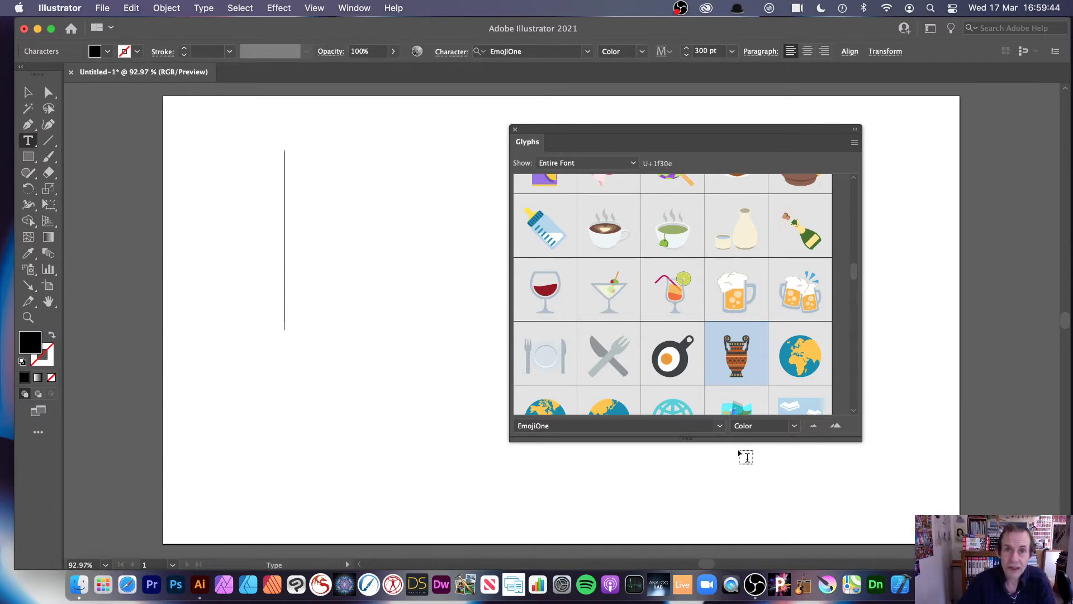
Set the Glyphs font to Arial and type 'abc' at 300 pt
{"action": "left_click", "coordinate": [720, 426]}
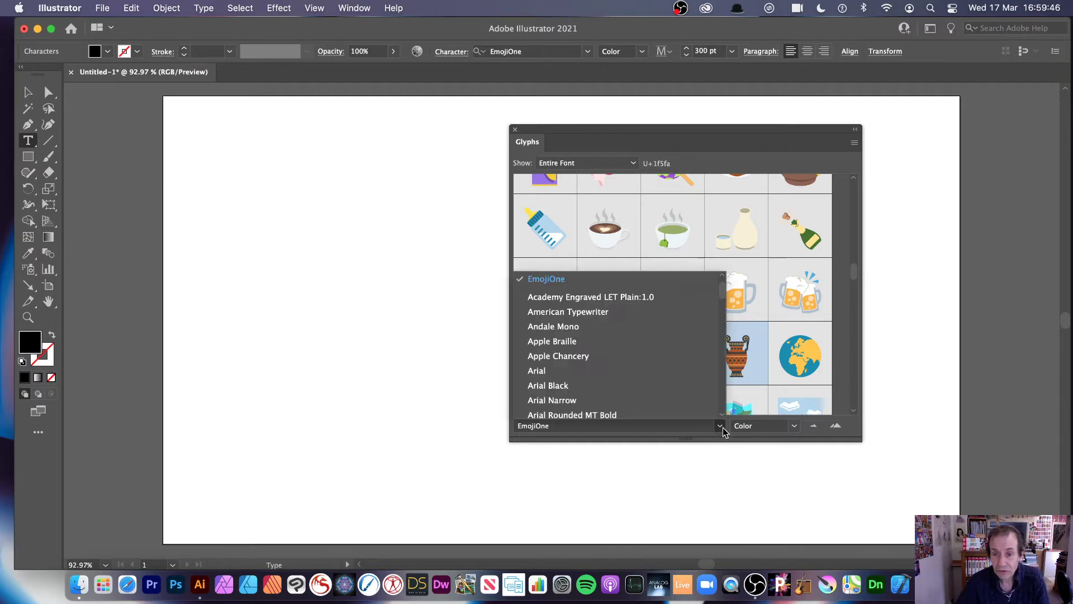
{"action": "left_click", "coordinate": [574, 373]}
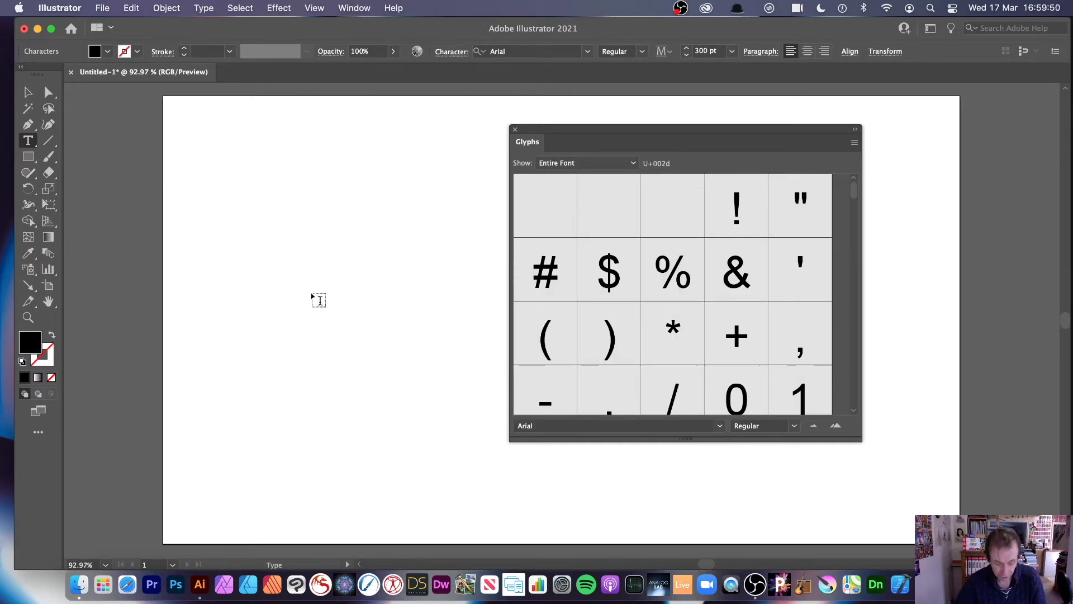
{"action": "type", "text": "abc"}
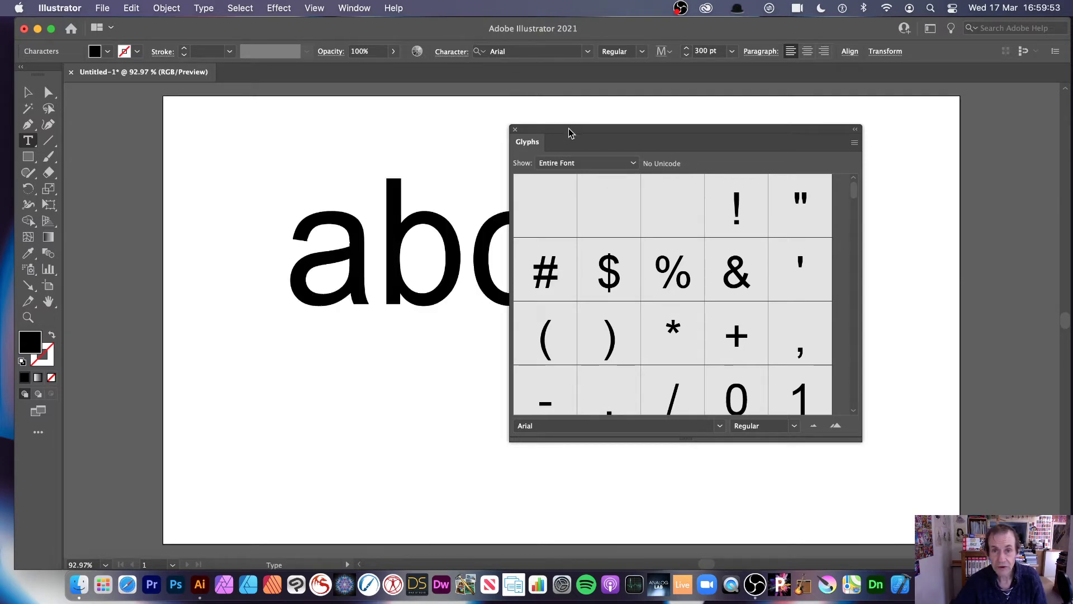
{"action": "left_click_drag", "start_coordinate": [570, 133], "coordinate": [659, 131]}
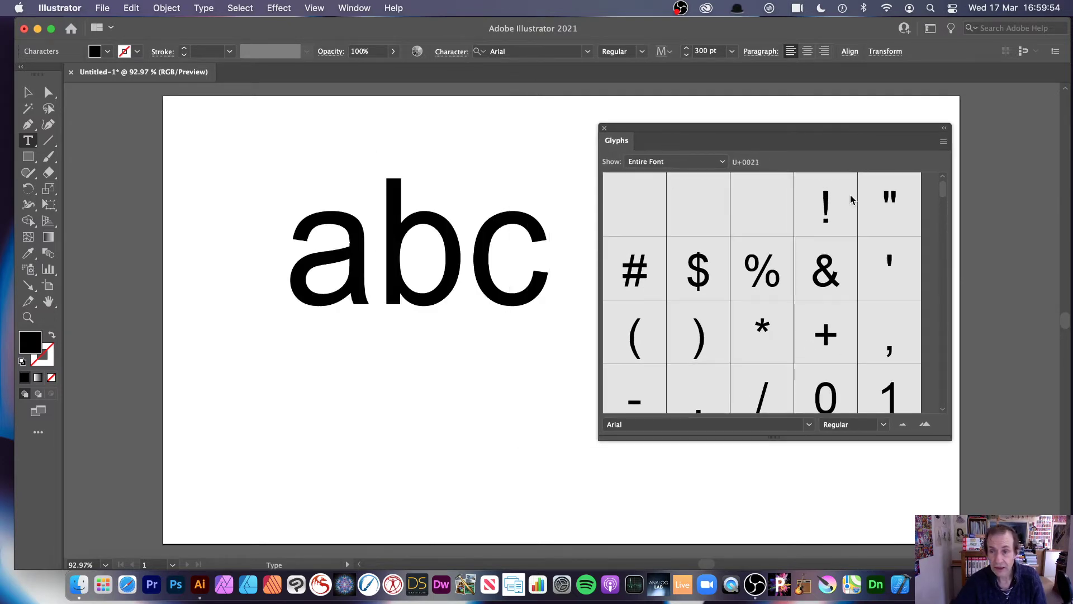
{"action": "left_click_drag", "start_coordinate": [946, 197], "coordinate": [967, 303]}
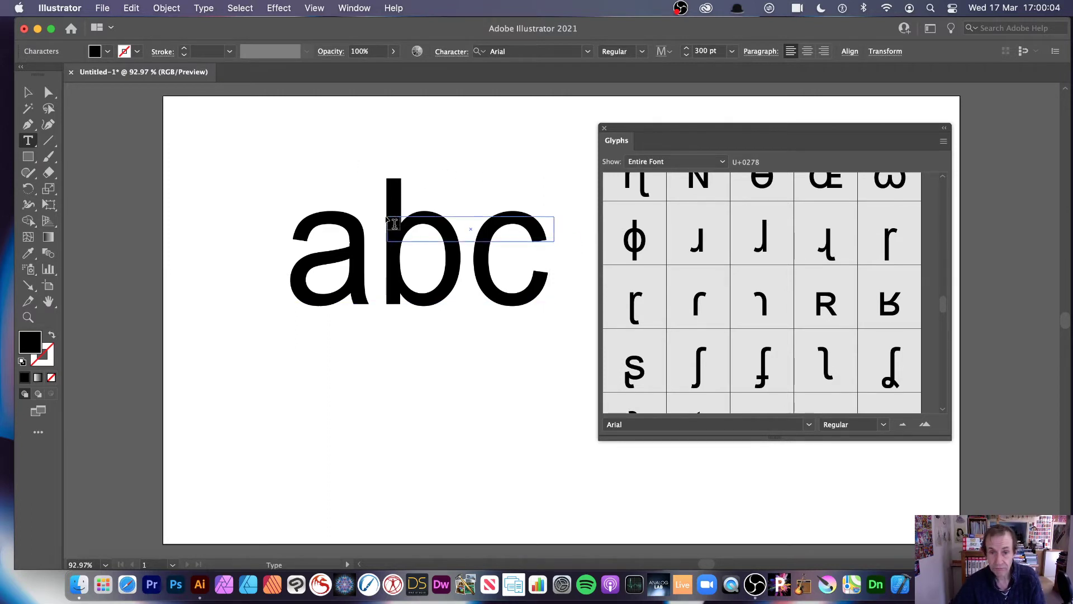
{"action": "key", "text": "Escape"}
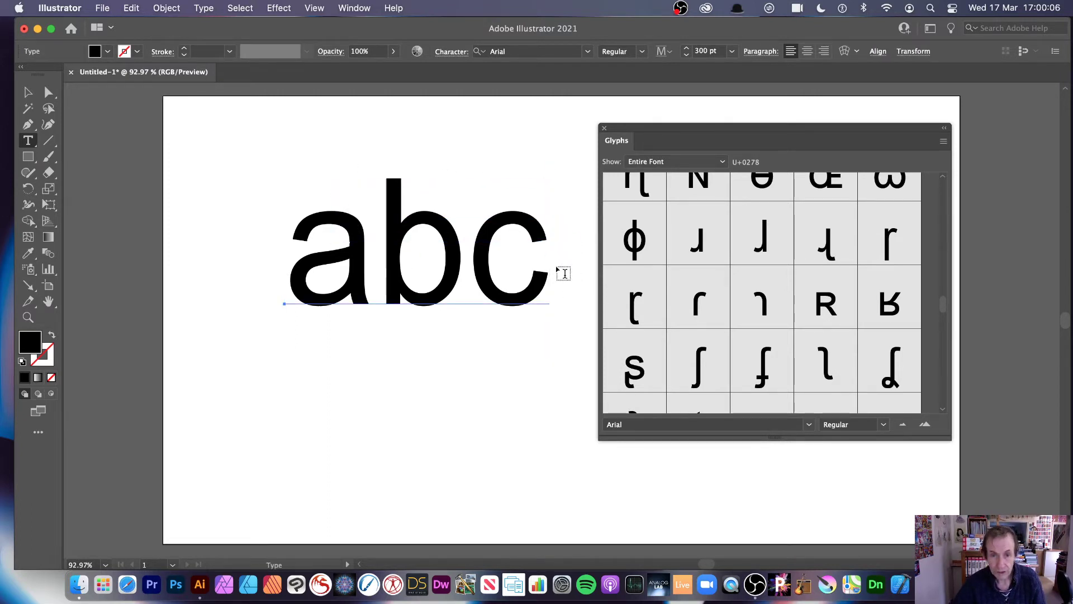
Delete 'abc', insert the ɸ glyph, then replace it with Ѝ
{"action": "left_click_drag", "start_coordinate": [539, 267], "coordinate": [286, 265]}
{"action": "key", "text": "BackSpace"}
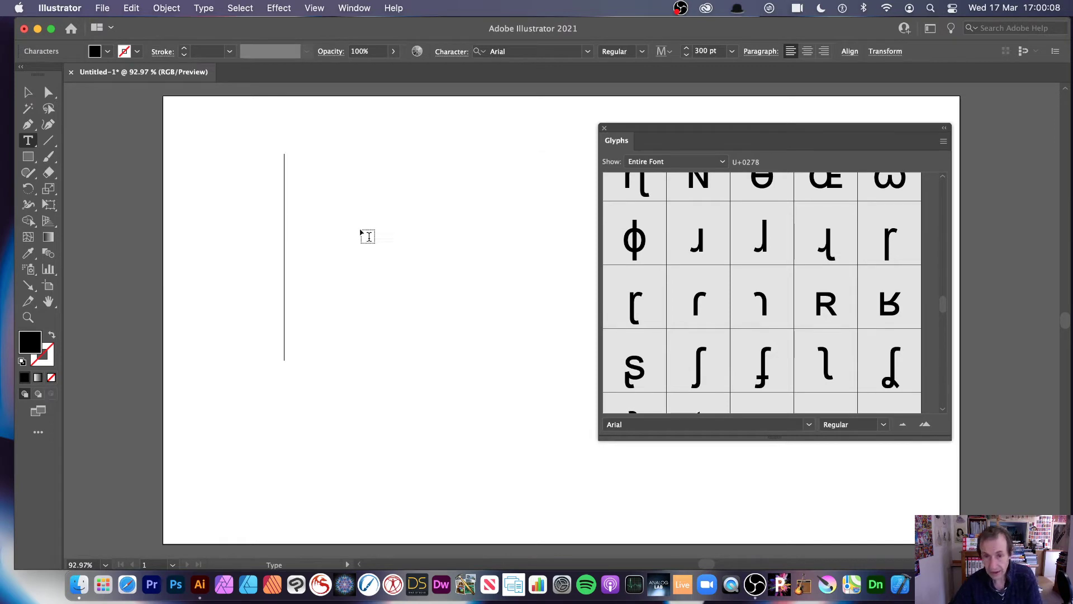
{"action": "double_click", "coordinate": [639, 251]}
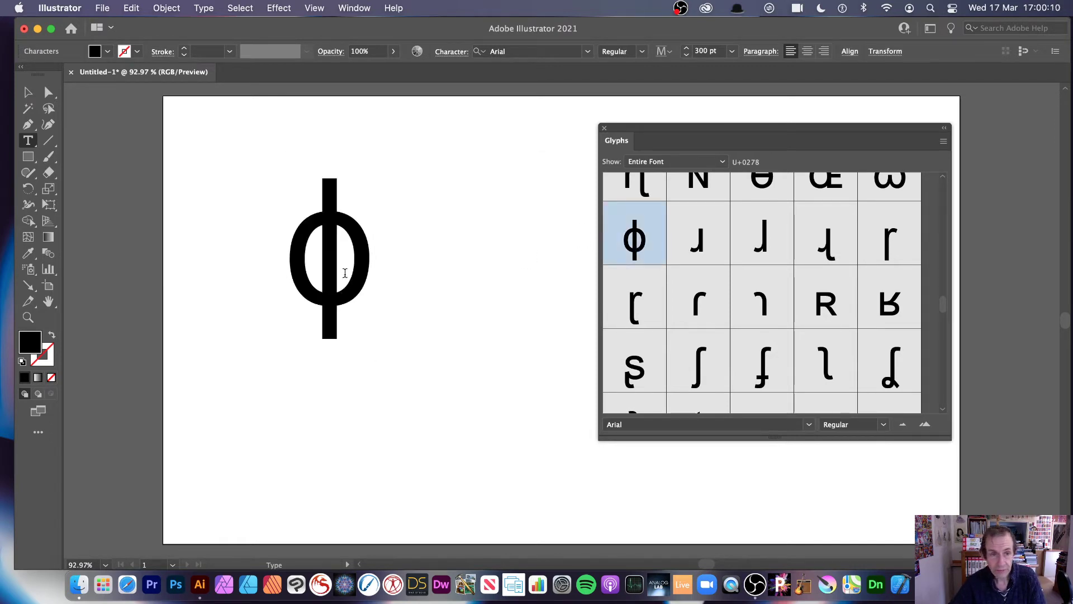
{"action": "double_click", "coordinate": [374, 267]}
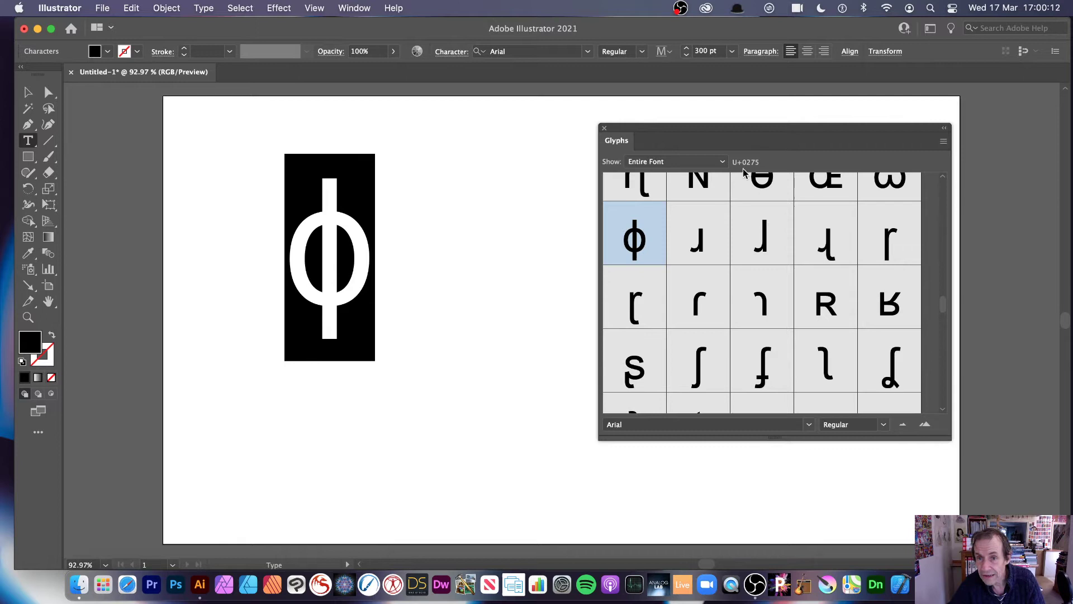
{"action": "scroll", "coordinate": [942, 302], "scroll_direction": "down", "scroll_amount": 15}
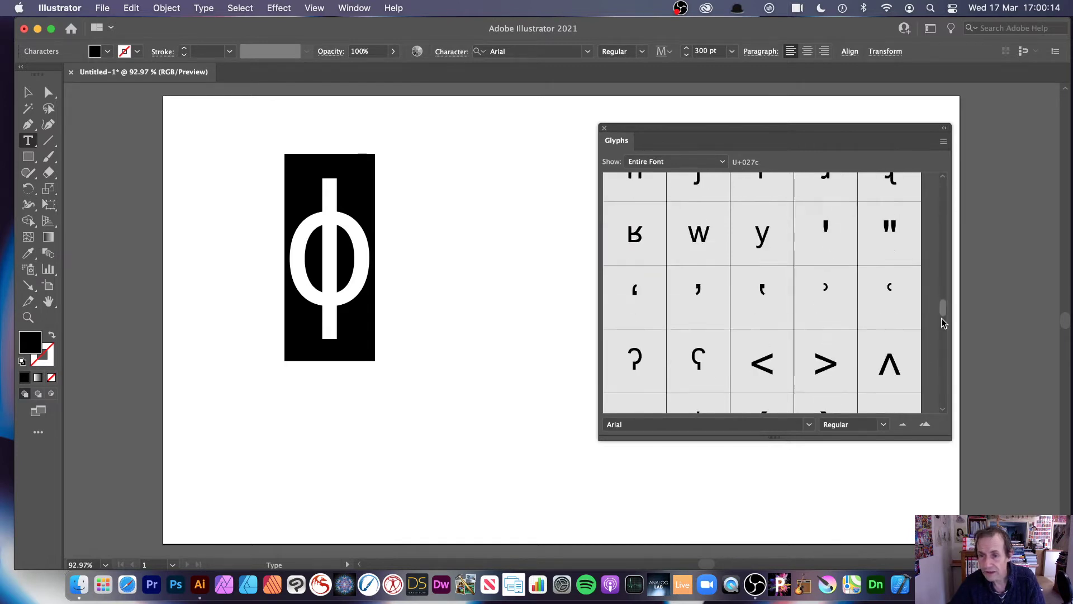
{"action": "double_click", "coordinate": [756, 316]}
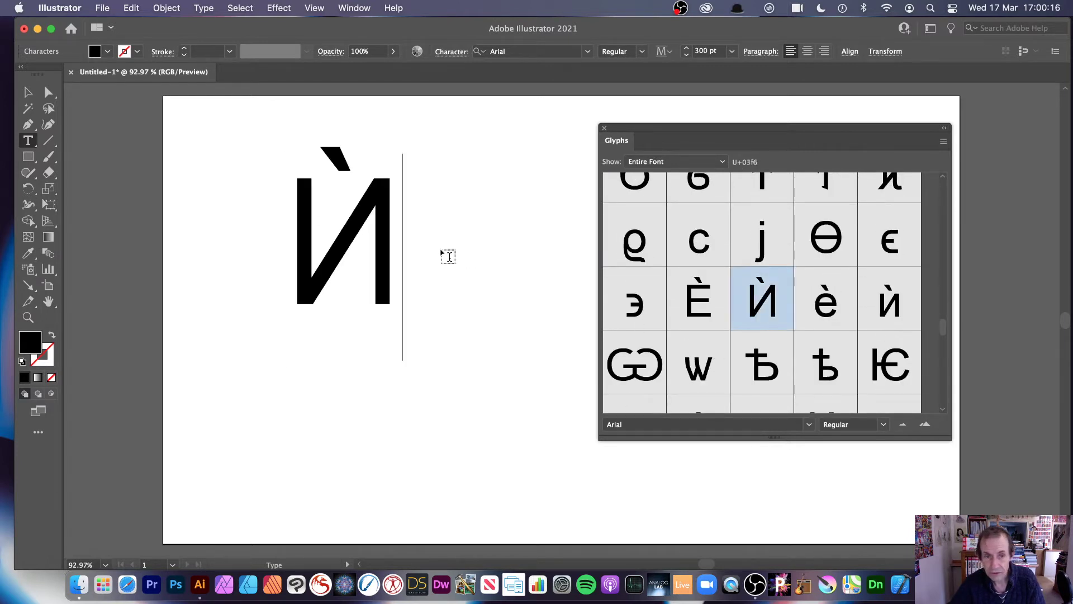
Add ѡ, replace both with a tilde, then a double grave mark, and delete it
{"action": "double_click", "coordinate": [698, 376]}
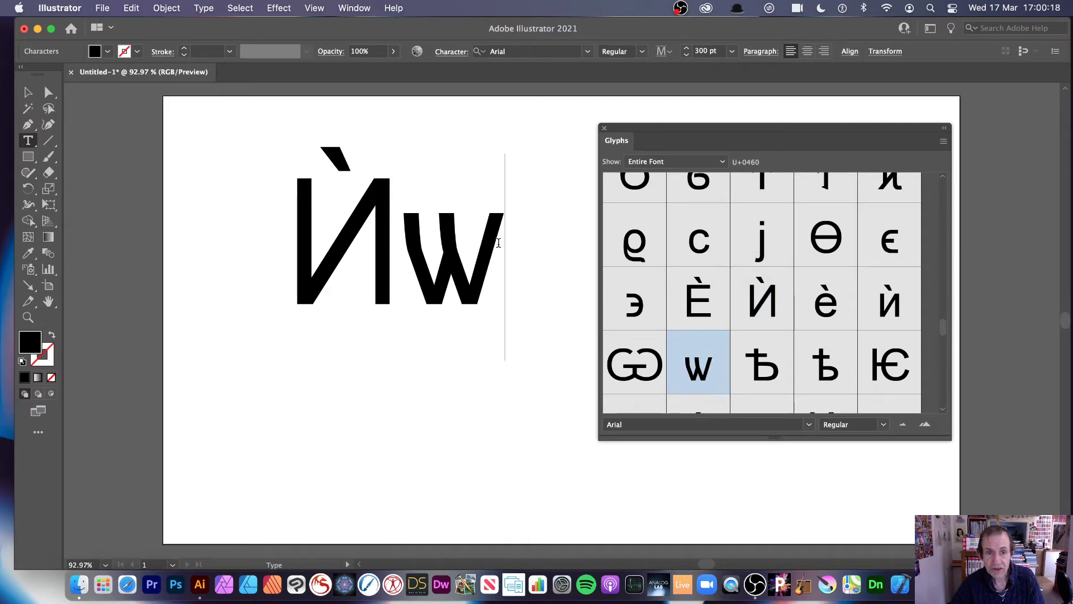
{"action": "left_click_drag", "start_coordinate": [481, 239], "coordinate": [312, 203]}
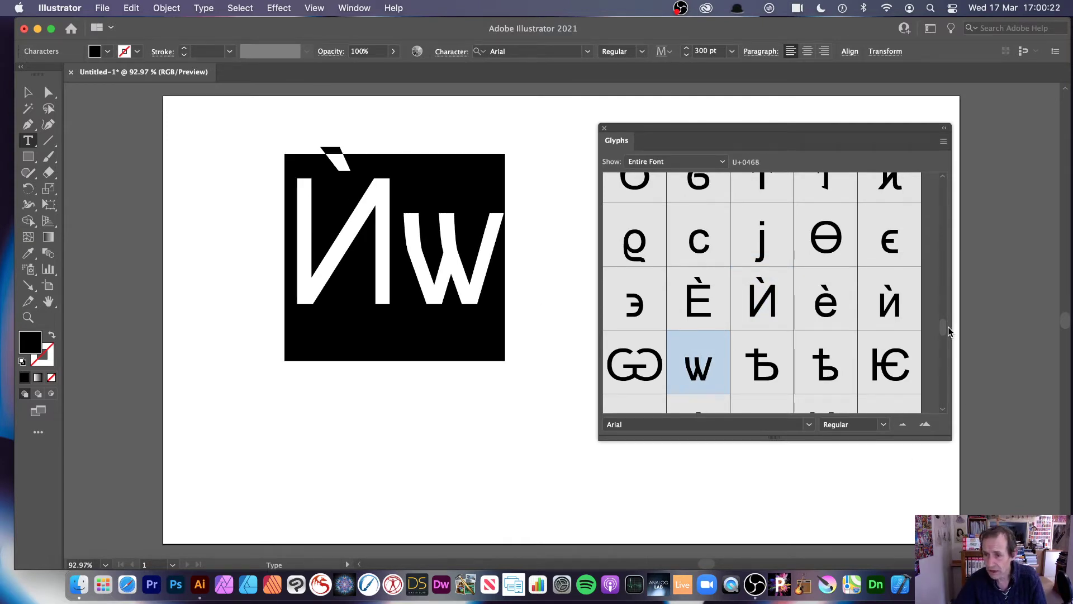
{"action": "left_click_drag", "start_coordinate": [943, 330], "coordinate": [946, 366]}
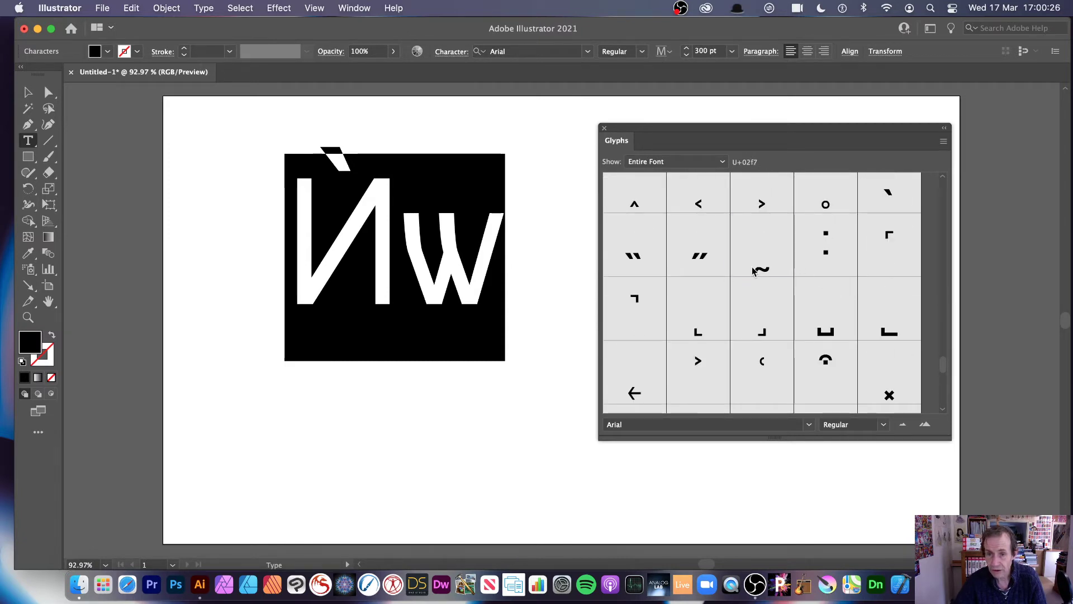
{"action": "double_click", "coordinate": [752, 271]}
{"action": "left_click_drag", "start_coordinate": [335, 335], "coordinate": [298, 324]}
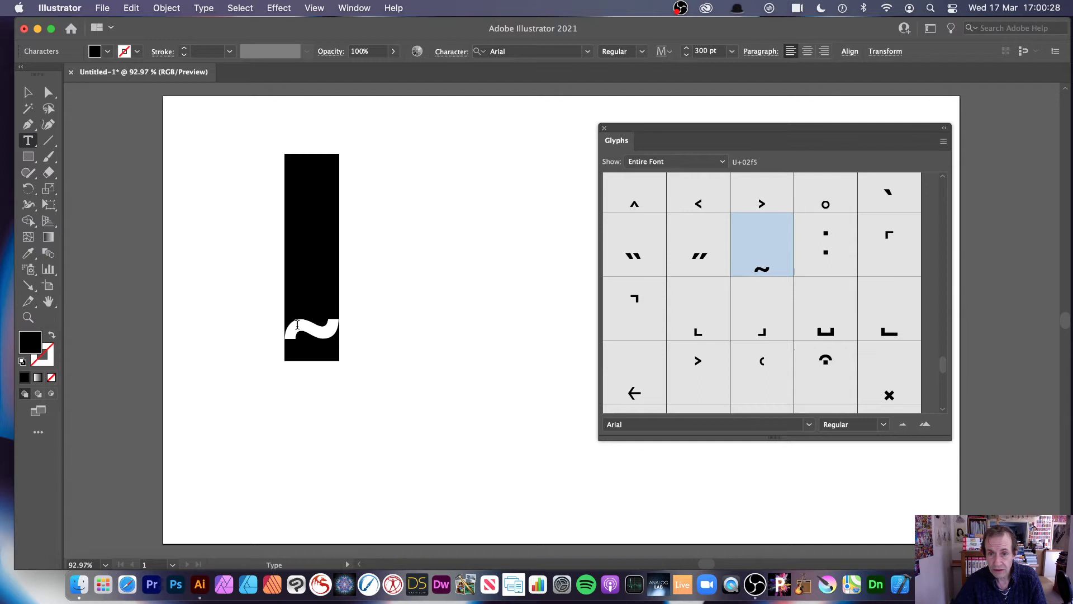
{"action": "double_click", "coordinate": [644, 262]}
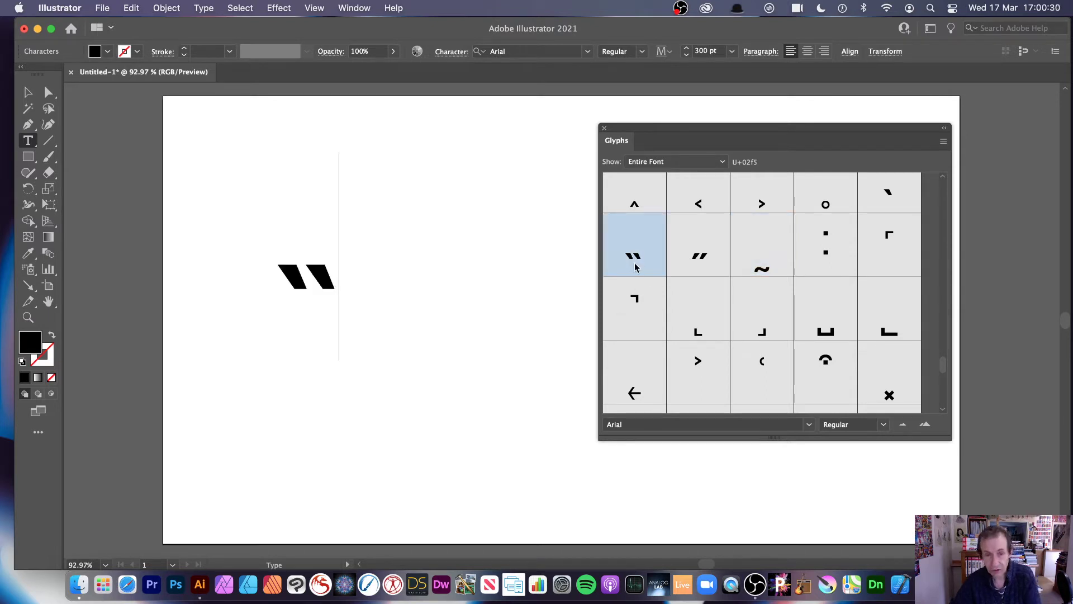
{"action": "key", "text": "BackSpace"}
{"action": "left_click", "coordinate": [809, 425]}
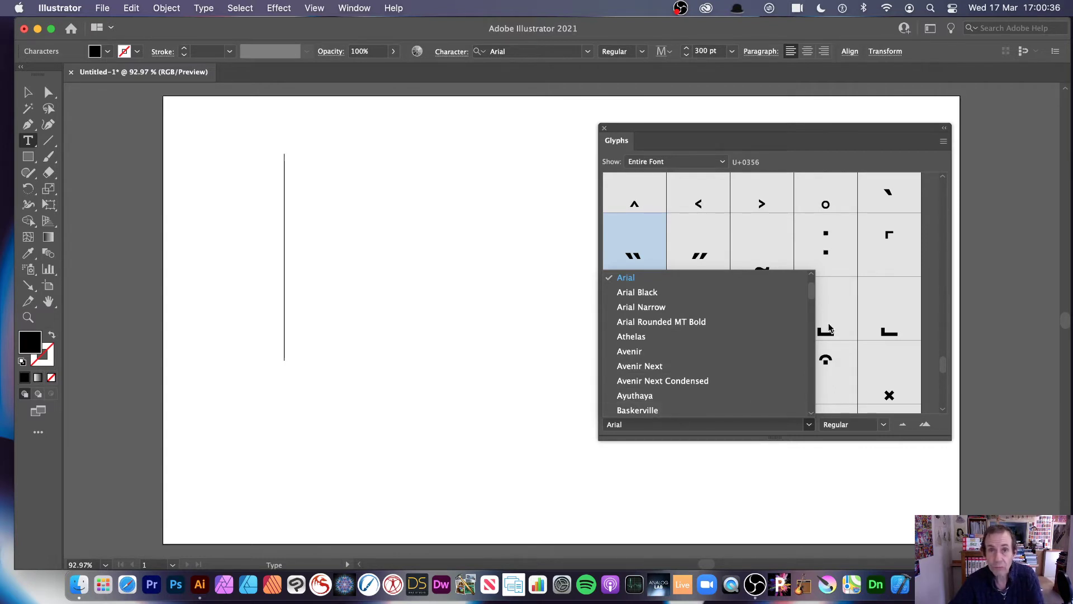
Switch to GX106_Diamonds_02 and try then delete the a, b and c diamond glyphs
{"action": "mouse_move", "coordinate": [811, 292]}
{"action": "left_mouse_down"}
{"action": "mouse_move", "coordinate": [809, 317]}
{"action": "mouse_move", "coordinate": [817, 307]}
{"action": "left_mouse_up"}
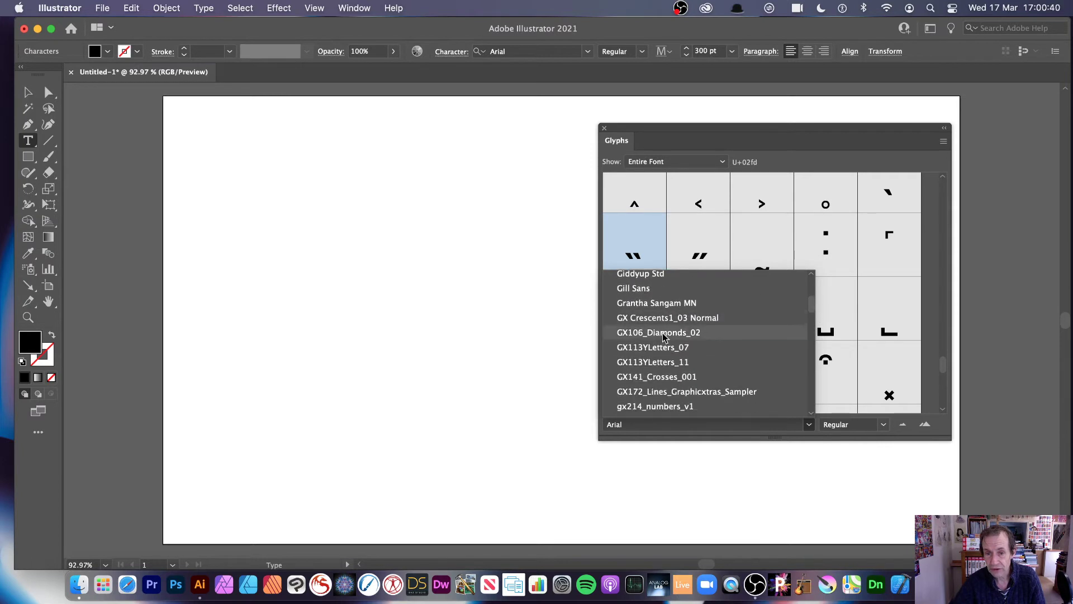
{"action": "left_click", "coordinate": [638, 334]}
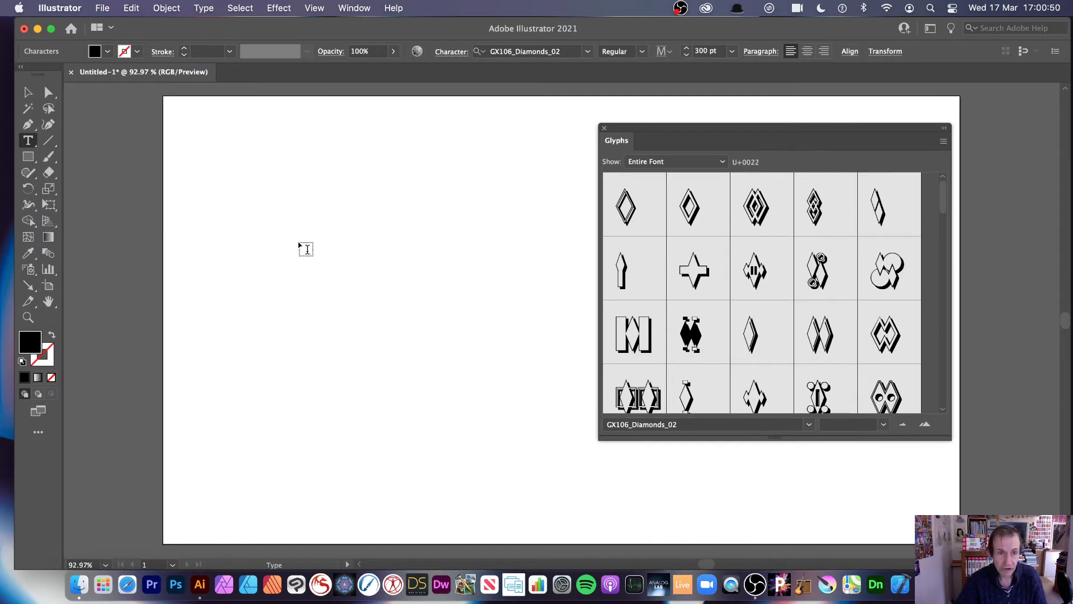
{"action": "type", "text": "a"}
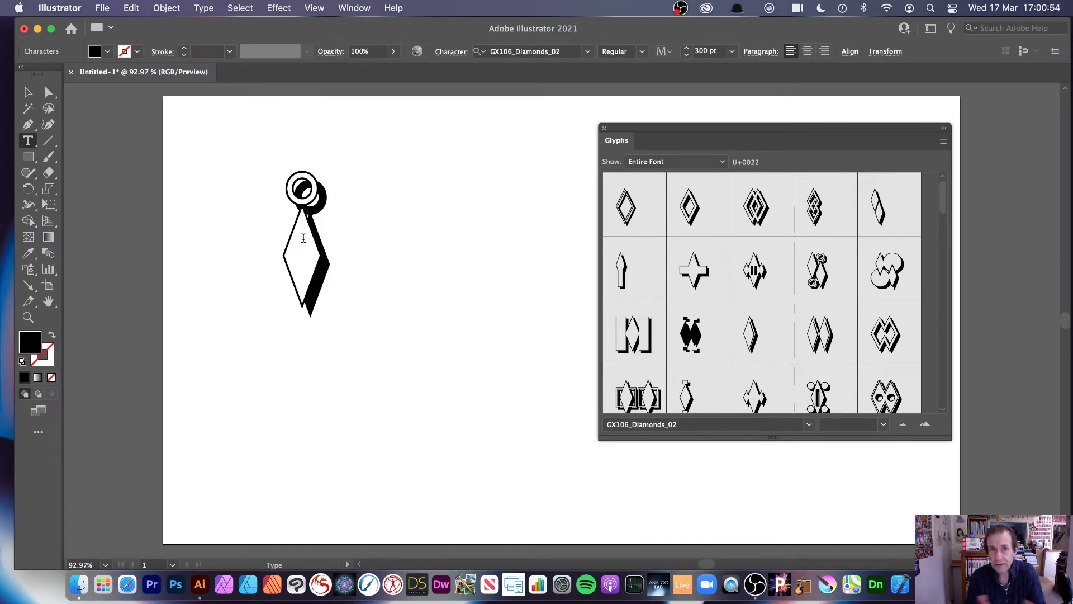
{"action": "key", "text": "BackSpace"}
{"action": "type", "text": "b"}
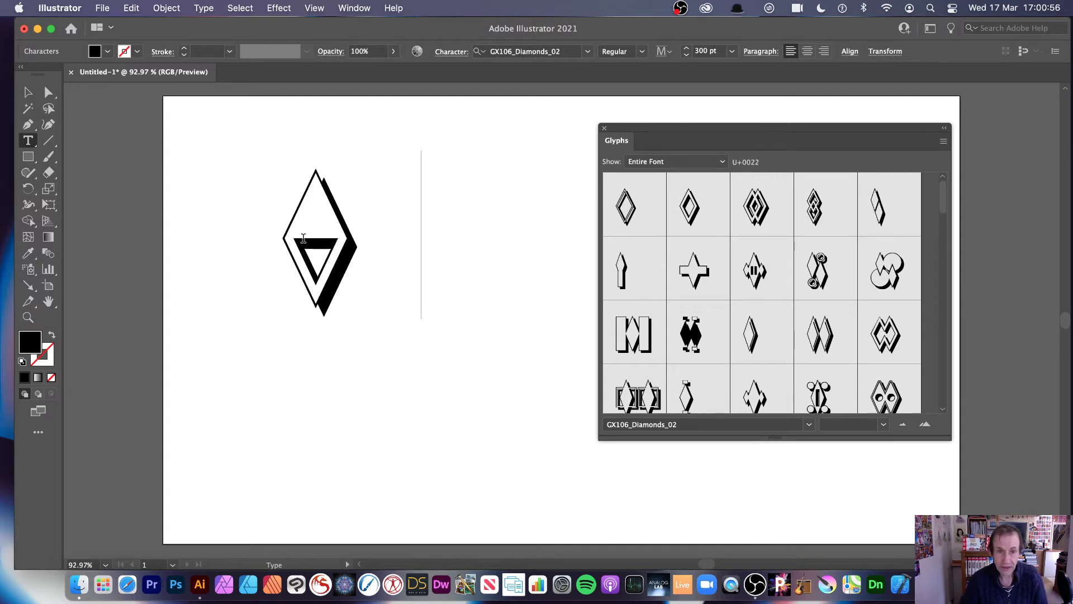
{"action": "key", "text": "BackSpace"}
{"action": "type", "text": "c"}
{"action": "key", "text": "BackSpace"}
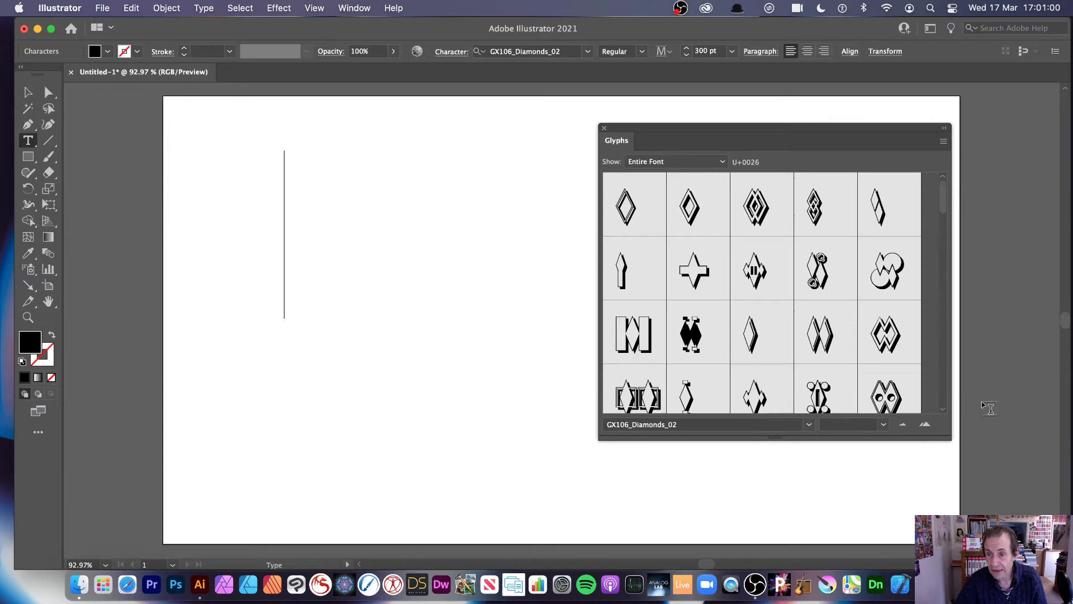
Resize the Glyphs panel to seven glyphs per row and toggle the thumbnail size
{"action": "left_click_drag", "start_coordinate": [950, 439], "coordinate": [1053, 513]}
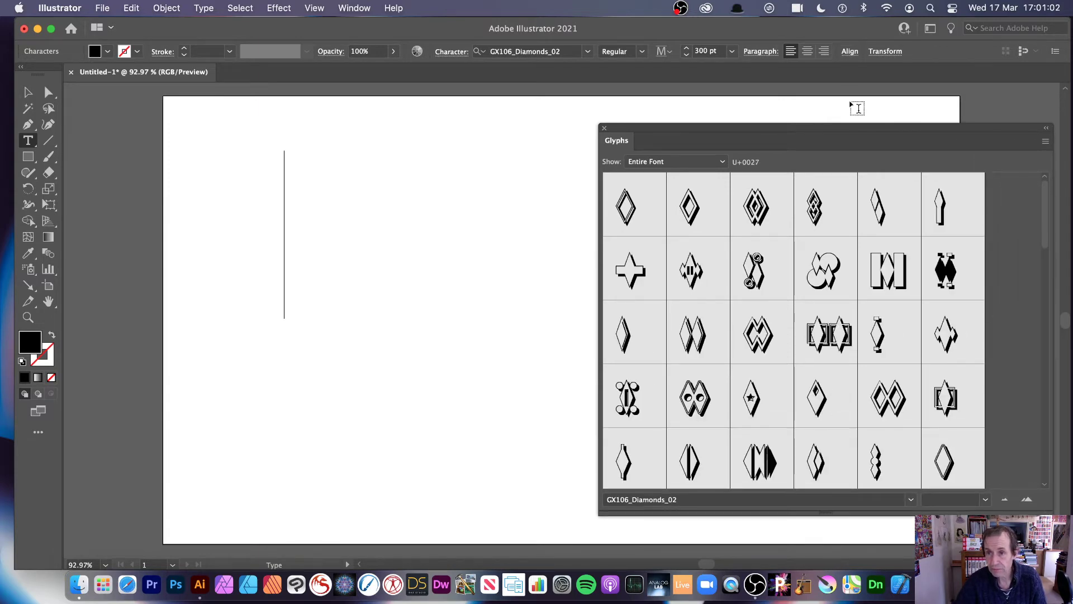
{"action": "left_click_drag", "start_coordinate": [859, 125], "coordinate": [773, 89]}
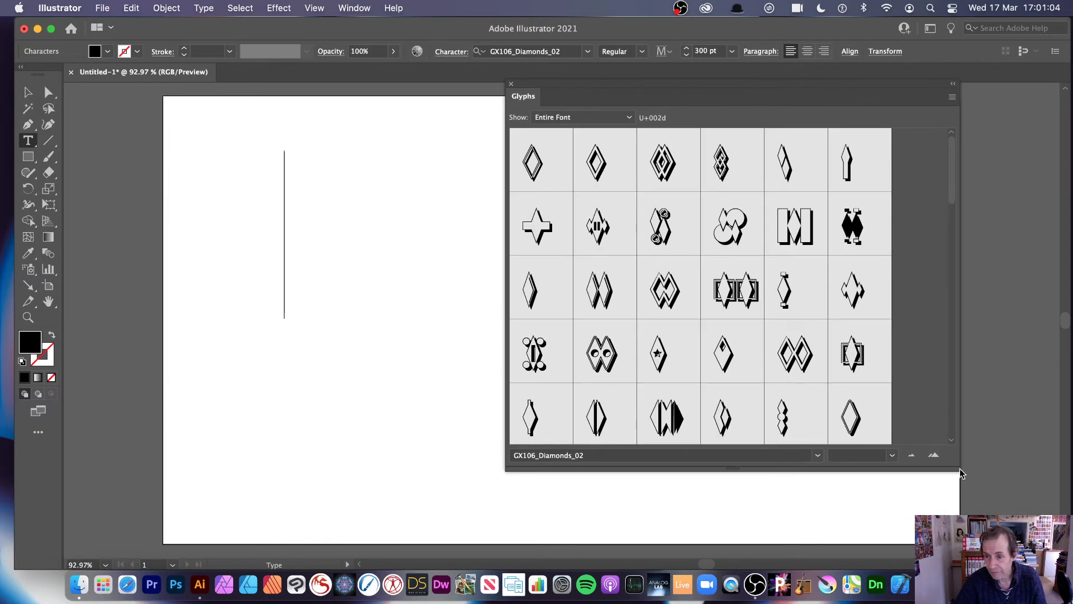
{"action": "left_click_drag", "start_coordinate": [957, 469], "coordinate": [1013, 492]}
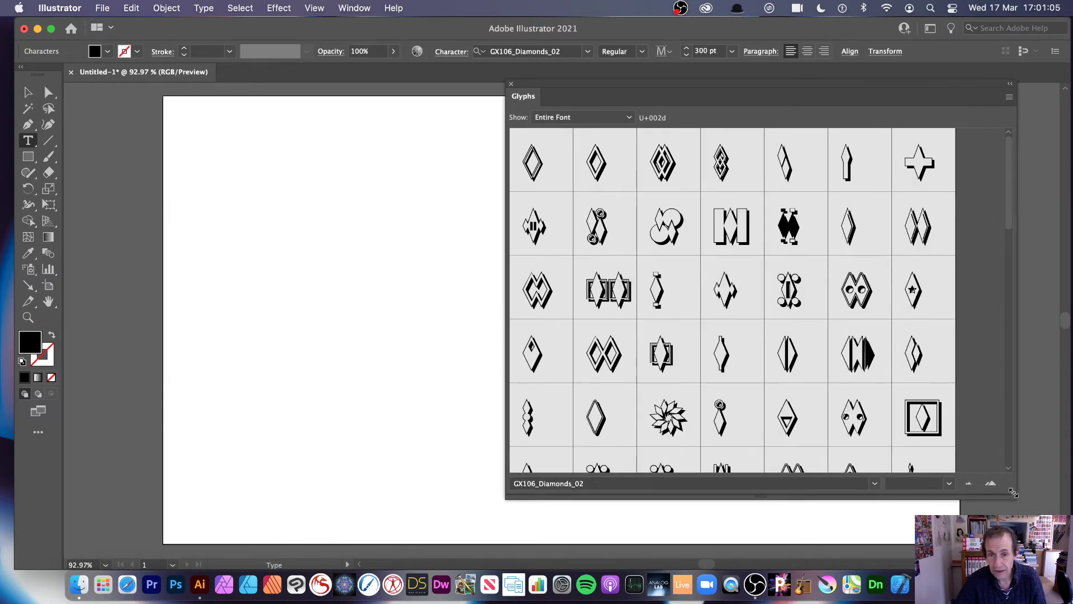
{"action": "left_click", "coordinate": [969, 482]}
{"action": "left_click", "coordinate": [969, 482]}
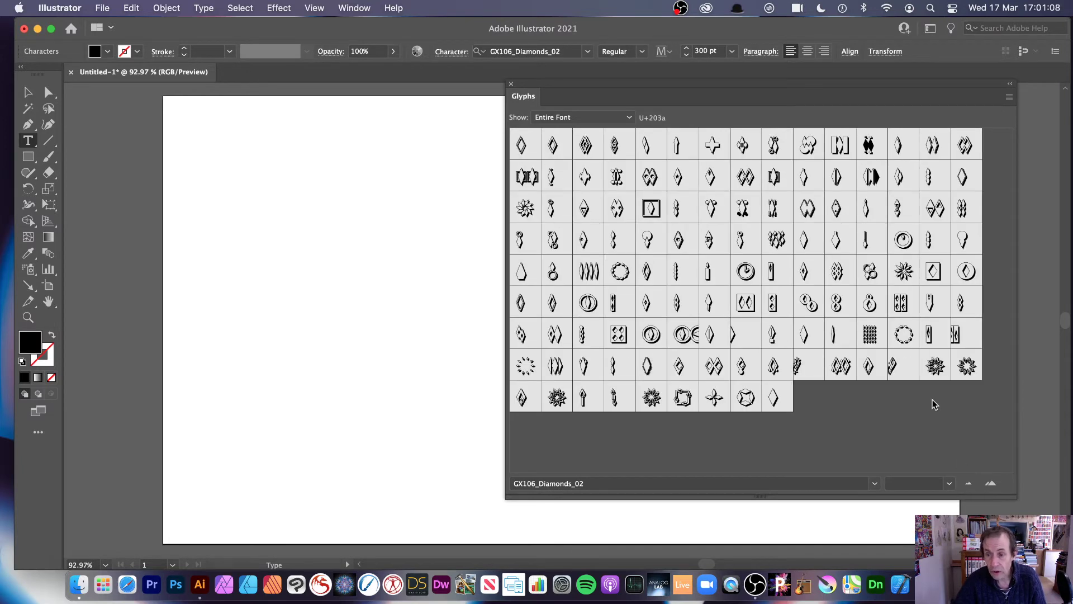
{"action": "left_click", "coordinate": [990, 483]}
{"action": "left_click", "coordinate": [991, 482]}
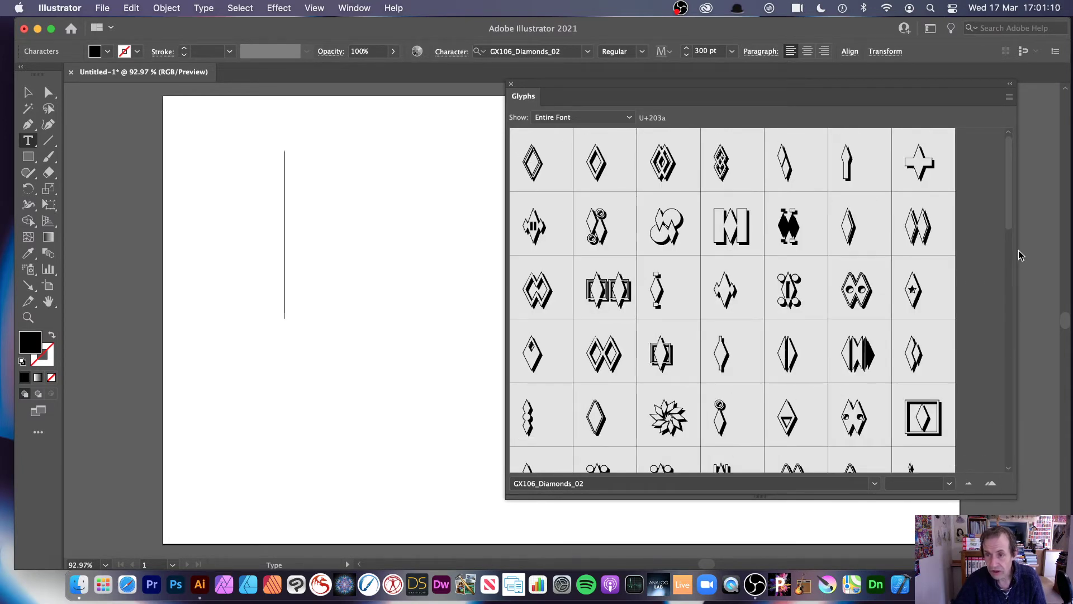
{"action": "left_click_drag", "start_coordinate": [1009, 229], "coordinate": [1010, 394]}
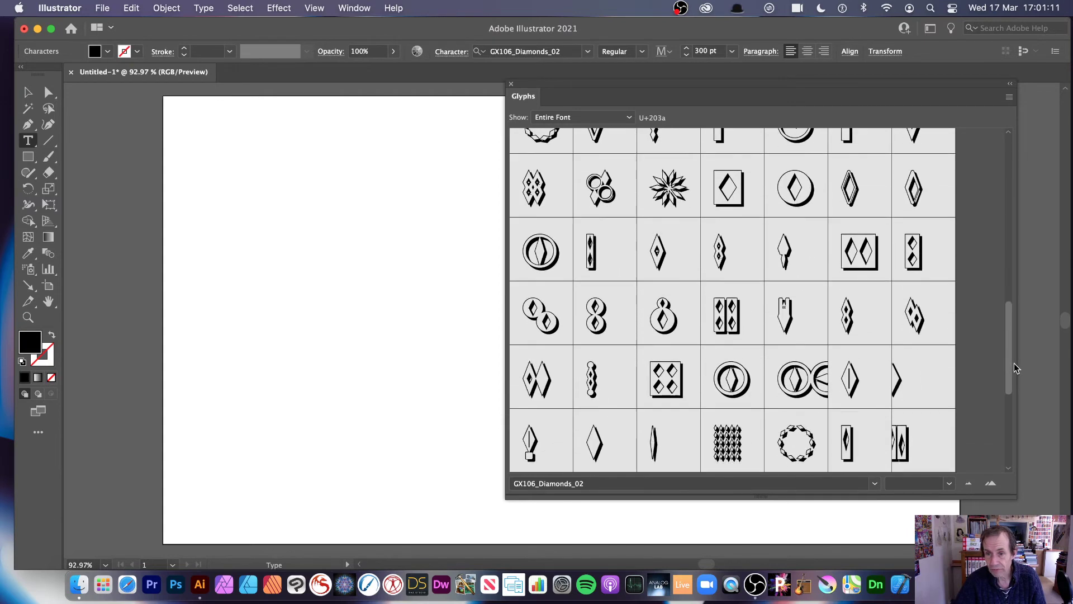
Insert the circled-diamond glyph, then replace it with the first diamond glyph
{"action": "double_click", "coordinate": [798, 192]}
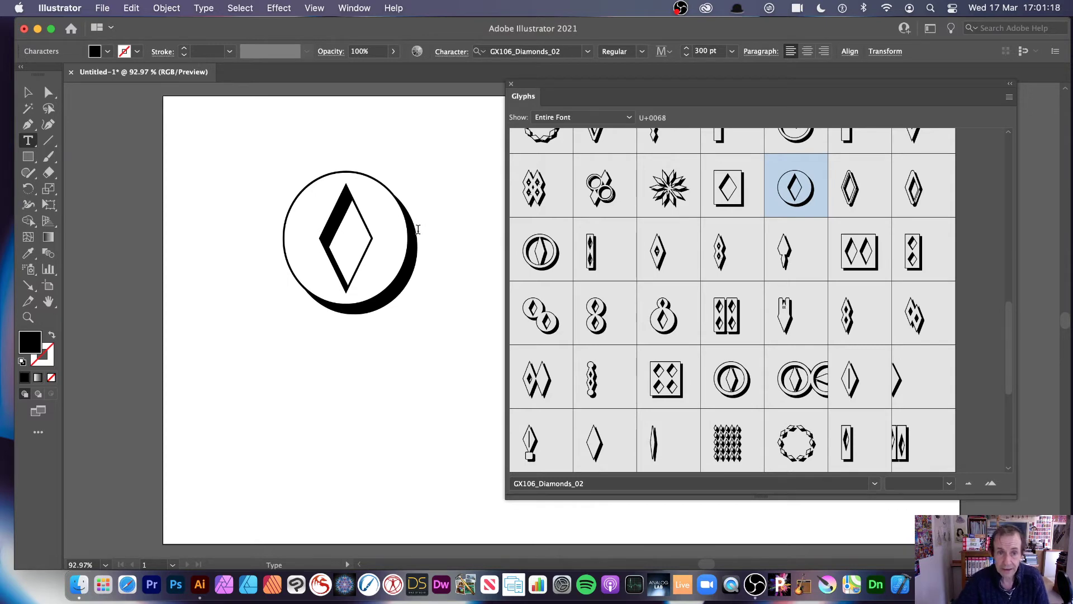
{"action": "left_click_drag", "start_coordinate": [420, 226], "coordinate": [301, 203]}
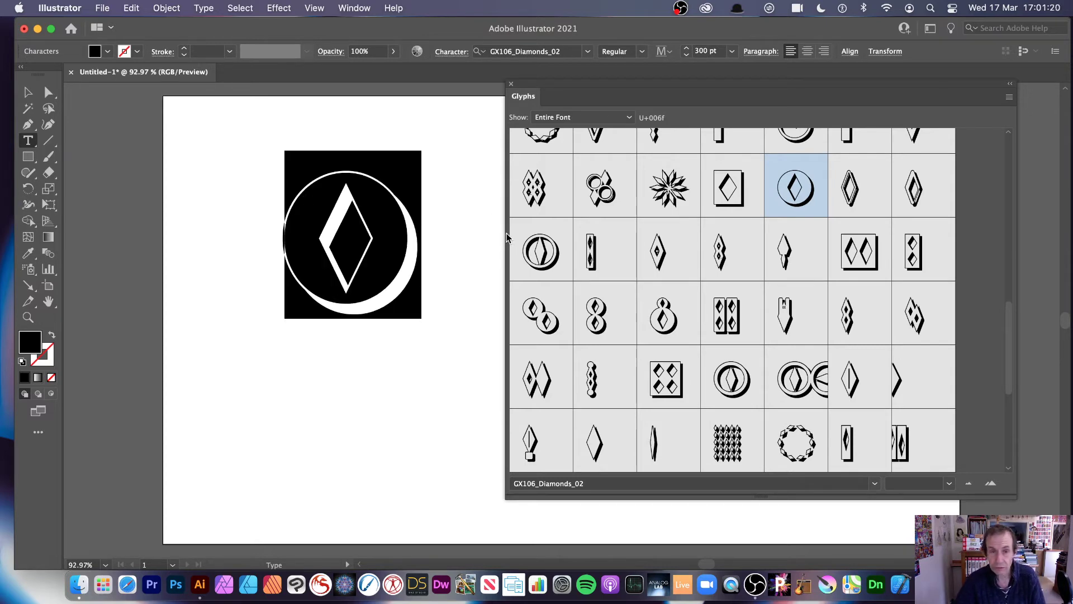
{"action": "left_click", "coordinate": [538, 197]}
{"action": "double_click", "coordinate": [538, 196]}
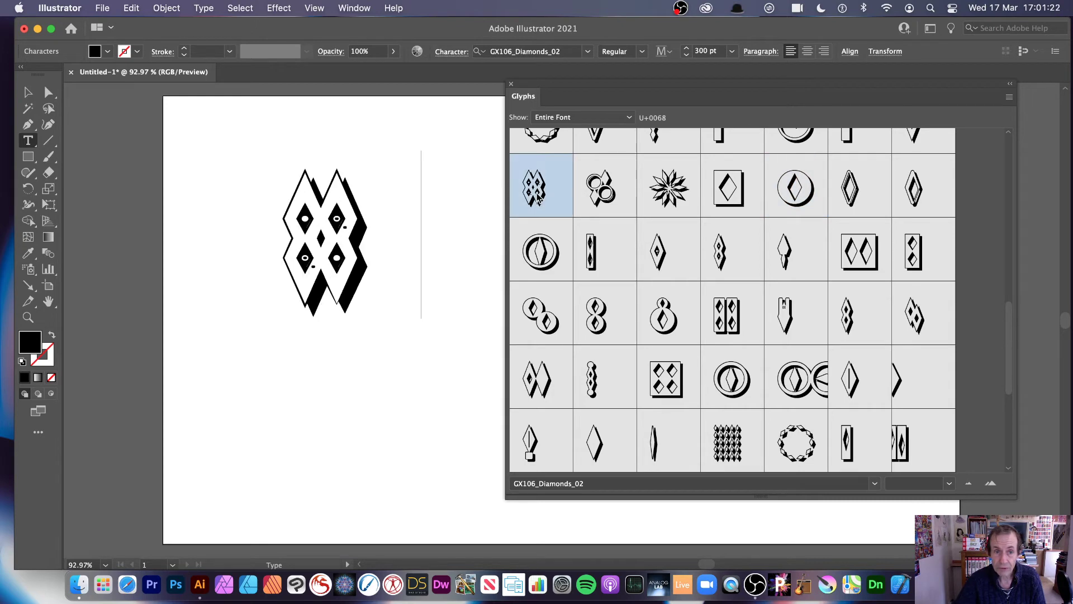
Switch to GX141_Crosses_001 and swap through blob, textured plus and flower crosses
{"action": "left_click", "coordinate": [874, 483]}
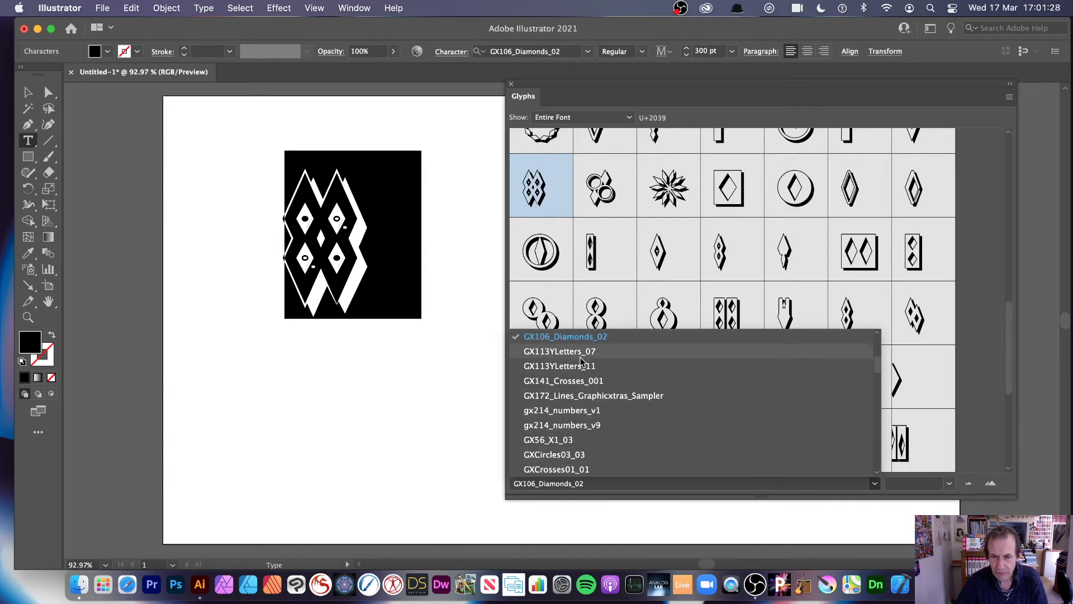
{"action": "left_click", "coordinate": [577, 383]}
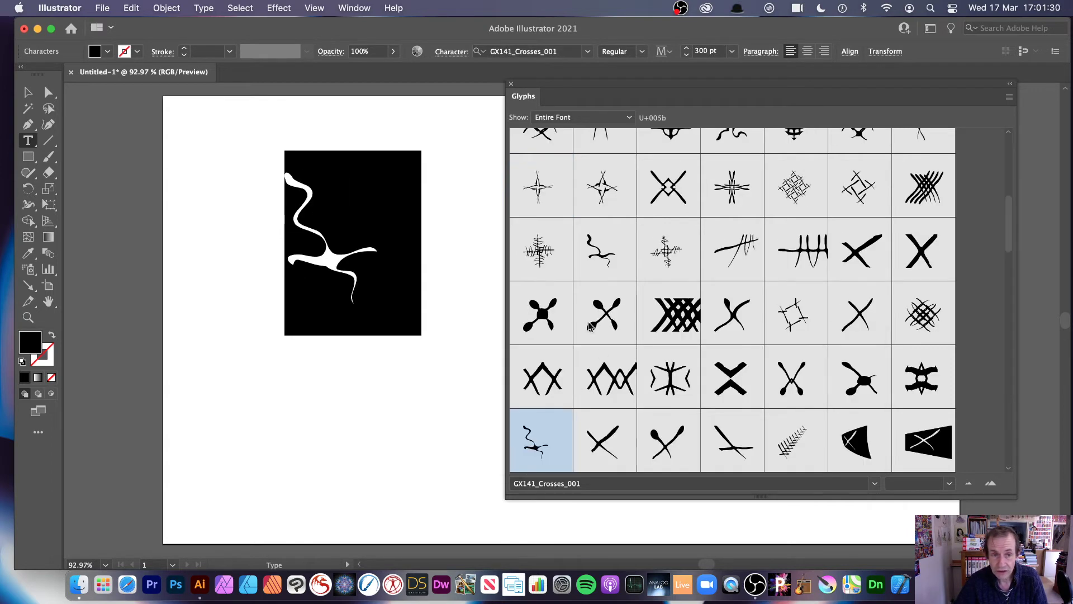
{"action": "double_click", "coordinate": [546, 288]}
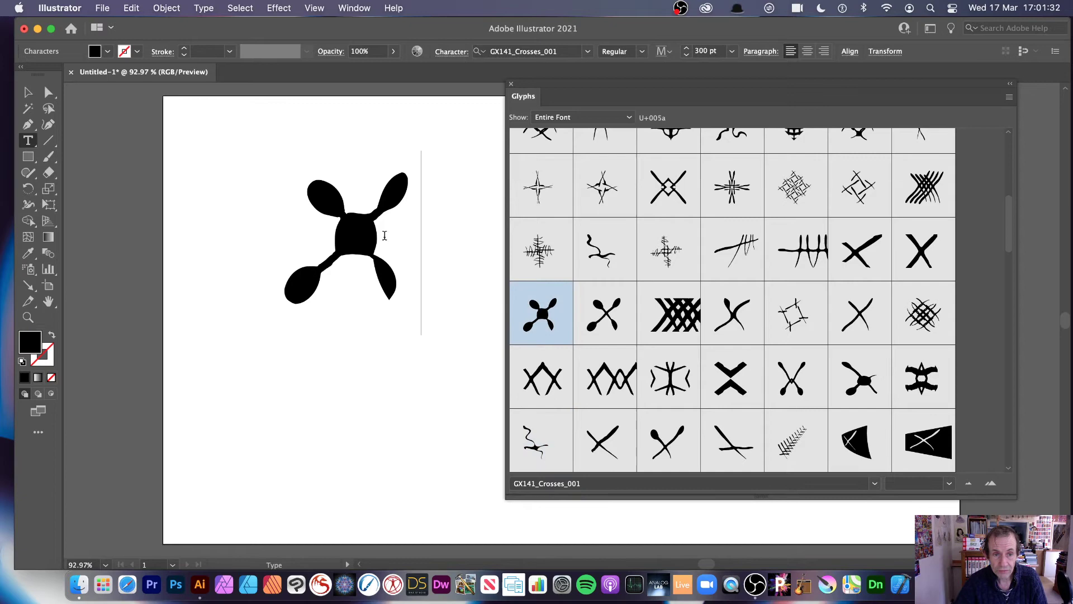
{"action": "left_click_drag", "start_coordinate": [1008, 231], "coordinate": [1001, 323]}
{"action": "double_click", "coordinate": [936, 315]}
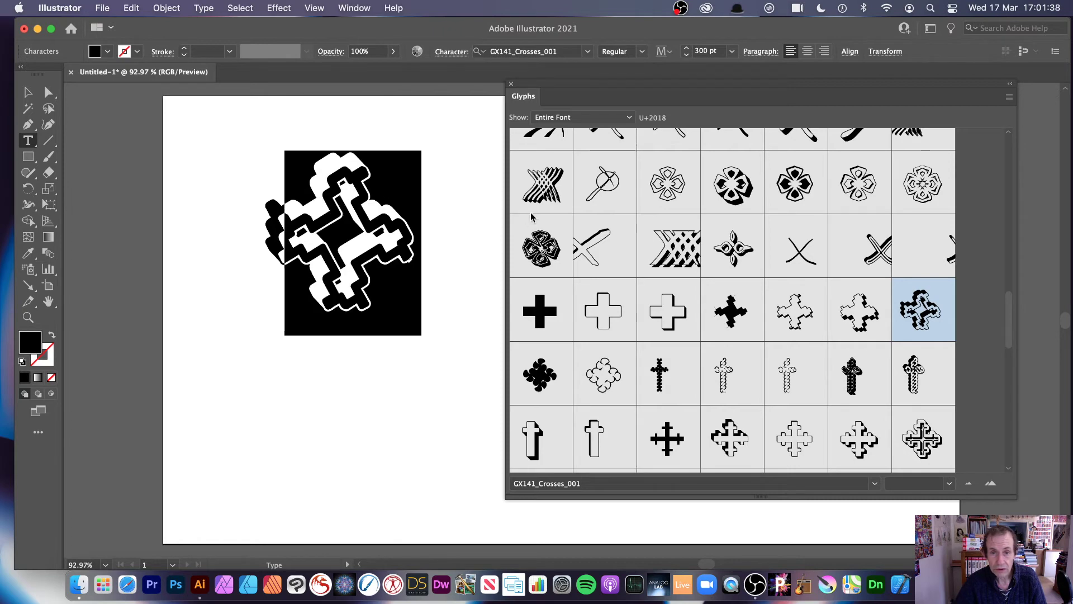
{"action": "double_click", "coordinate": [539, 242]}
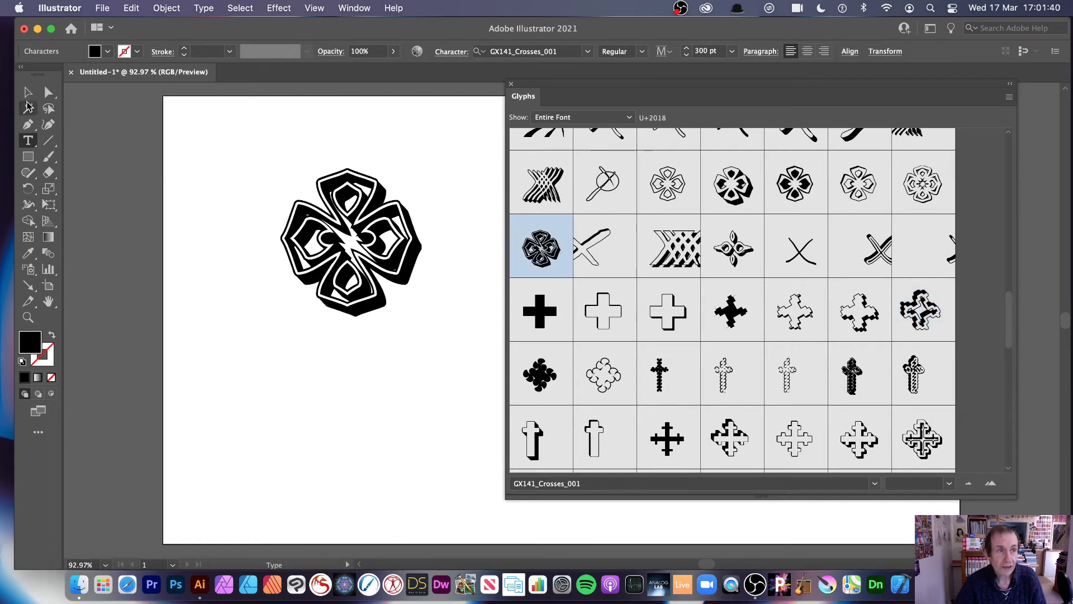
Enlarge the flower cross with the Selection tool, then delete it
{"action": "left_click", "coordinate": [28, 92]}
{"action": "left_click_drag", "start_coordinate": [423, 337], "coordinate": [503, 419]}
{"action": "key", "text": "BackSpace"}
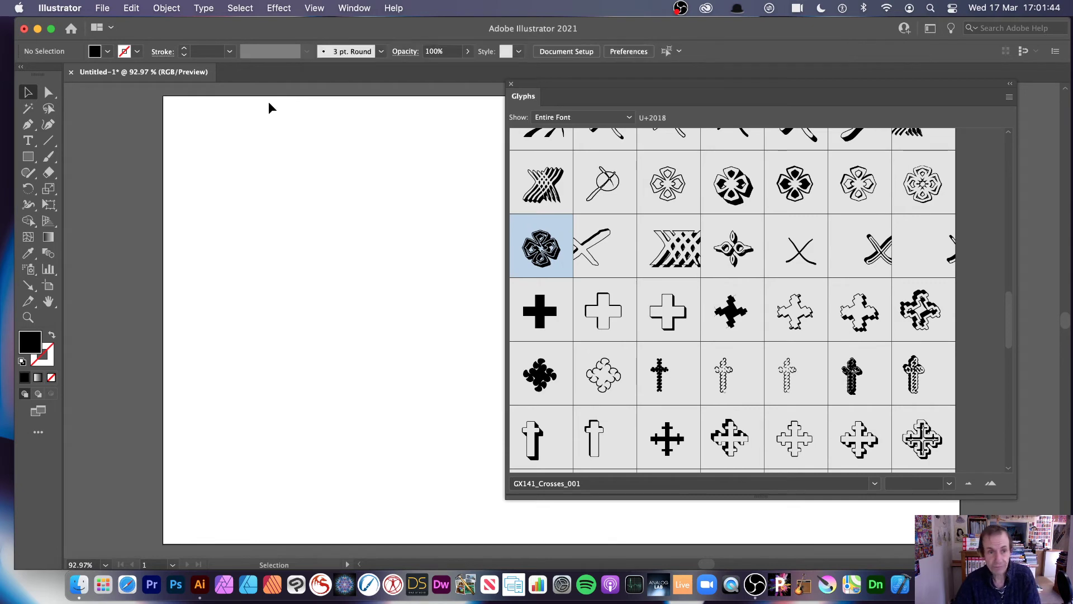
Start an empty text line near the artboard's top-left and set the Glyphs font to Hoefler Text
{"action": "left_click", "coordinate": [28, 140]}
{"action": "left_click", "coordinate": [279, 268]}
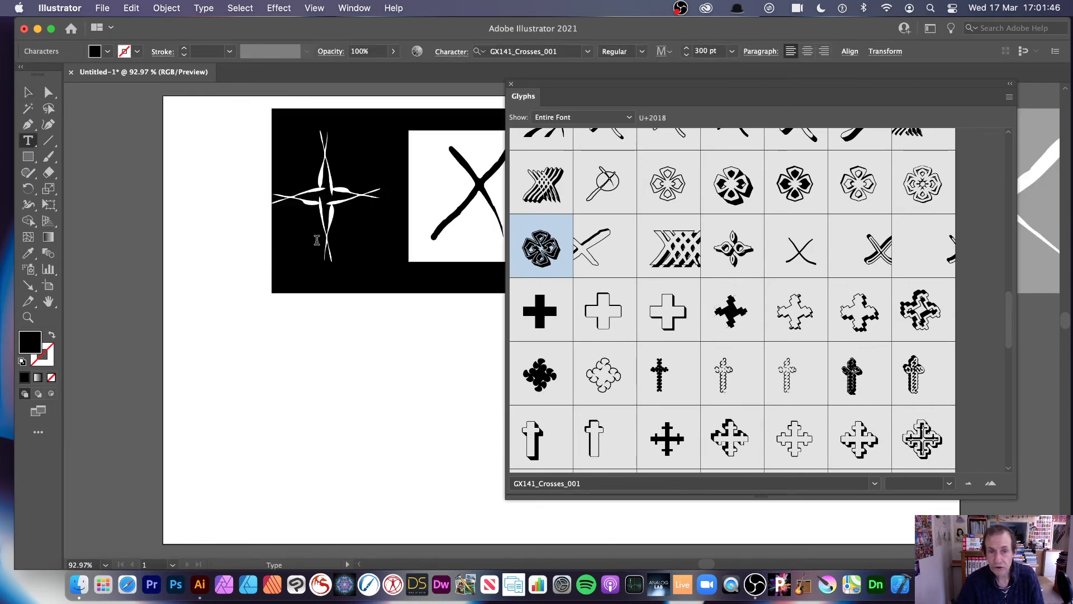
{"action": "key", "text": "BackSpace"}
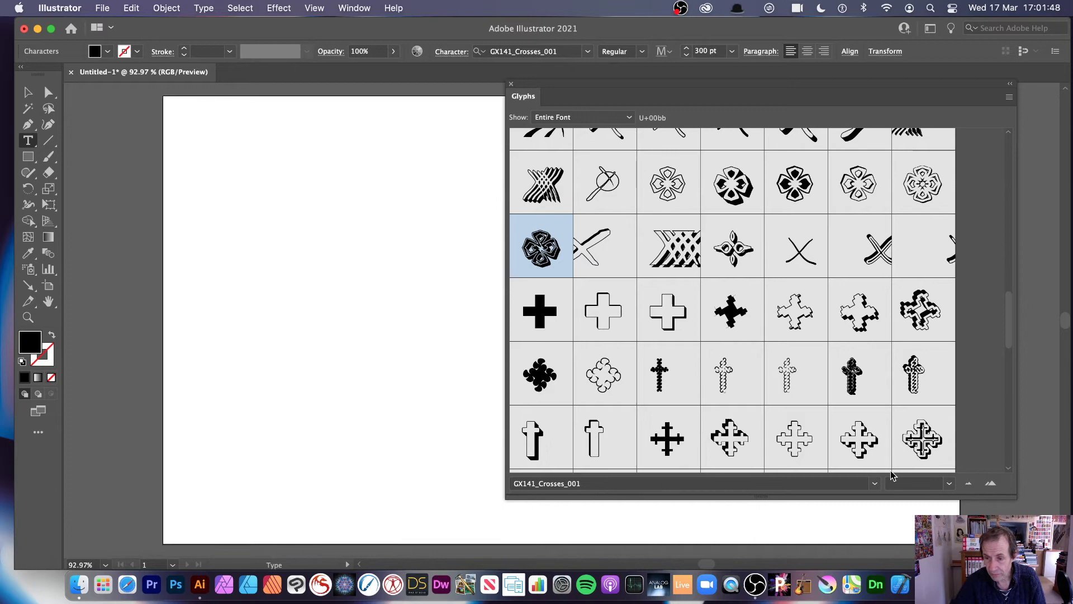
{"action": "left_click", "coordinate": [875, 484]}
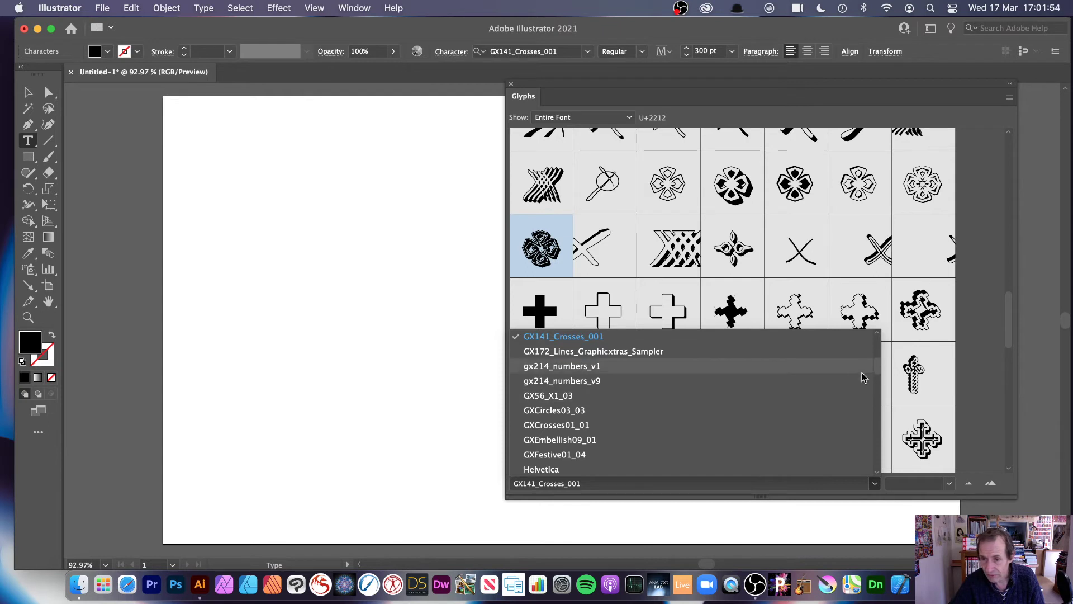
{"action": "scroll", "coordinate": [877, 372], "scroll_direction": "down", "scroll_amount": 5}
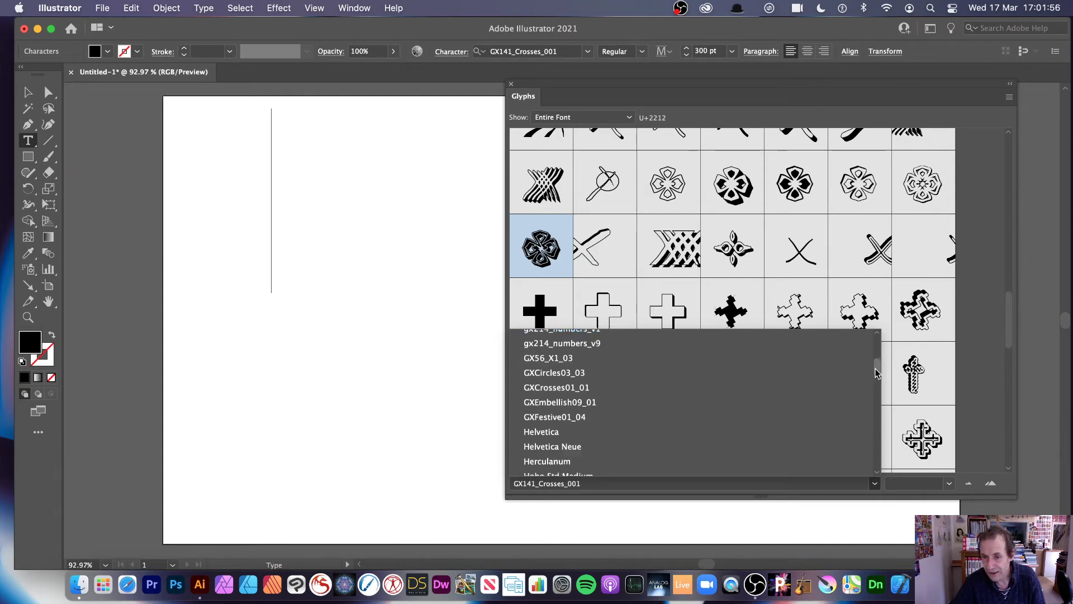
{"action": "scroll", "coordinate": [581, 412], "scroll_direction": "down", "scroll_amount": 1}
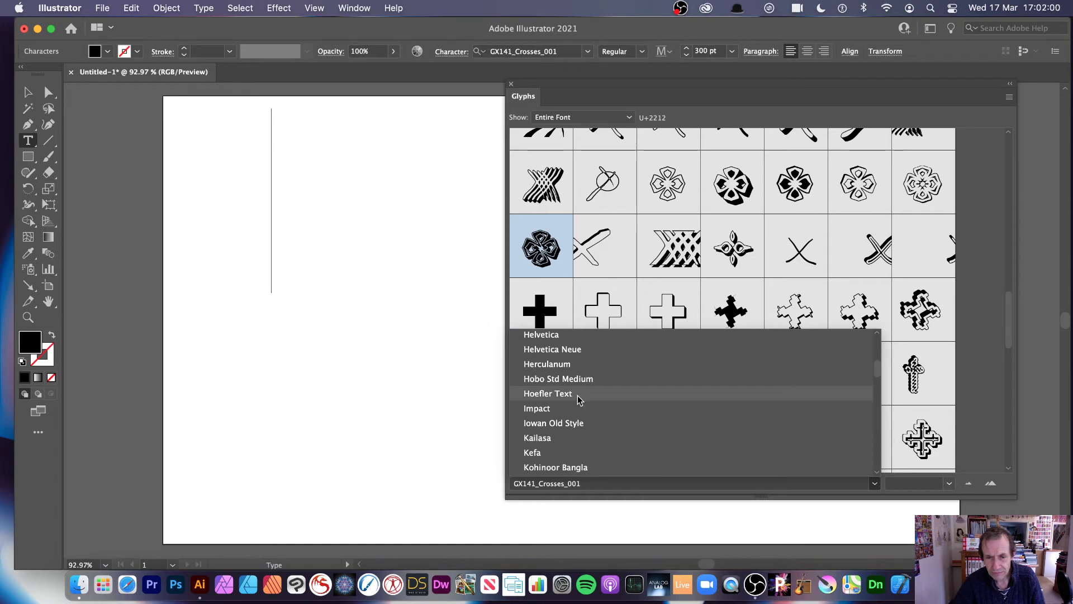
{"action": "left_click", "coordinate": [530, 394]}
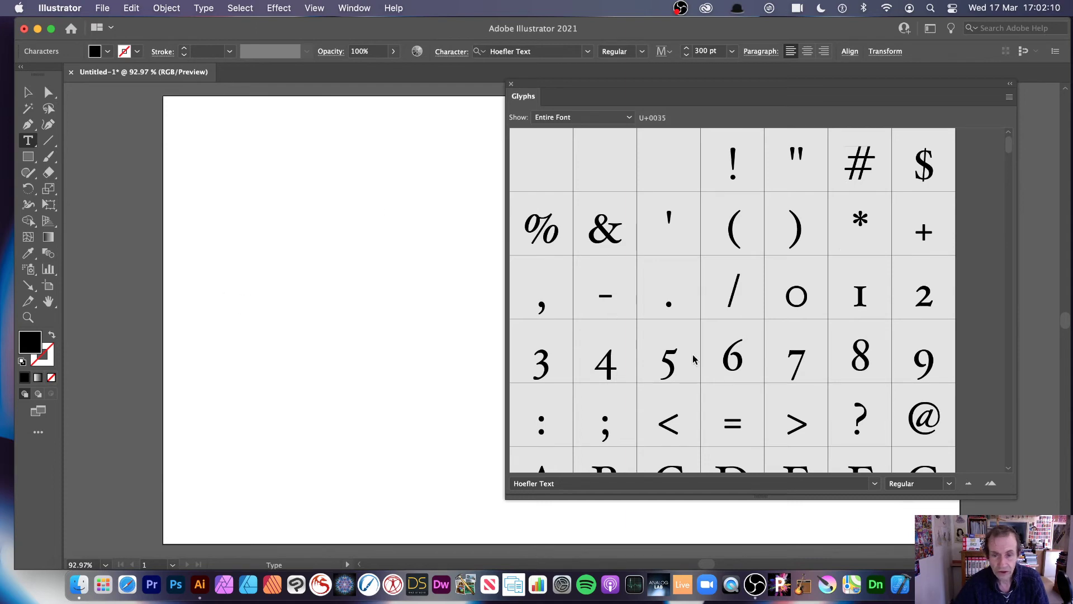
{"action": "left_click", "coordinate": [949, 485]}
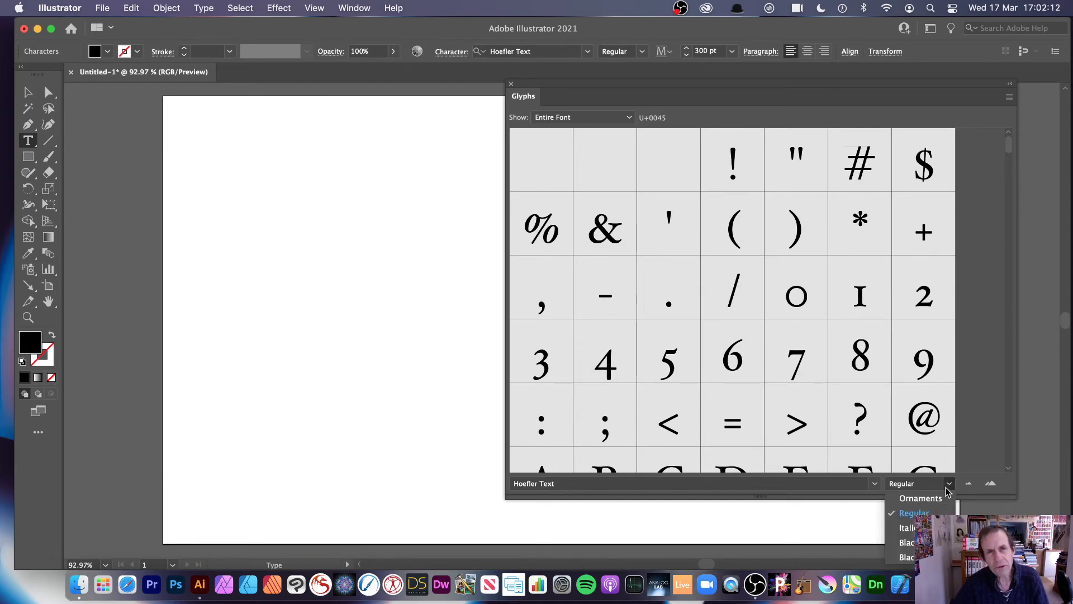
{"action": "left_click", "coordinate": [919, 499]}
{"action": "scroll", "coordinate": [1018, 280], "scroll_direction": "down", "scroll_amount": 5}
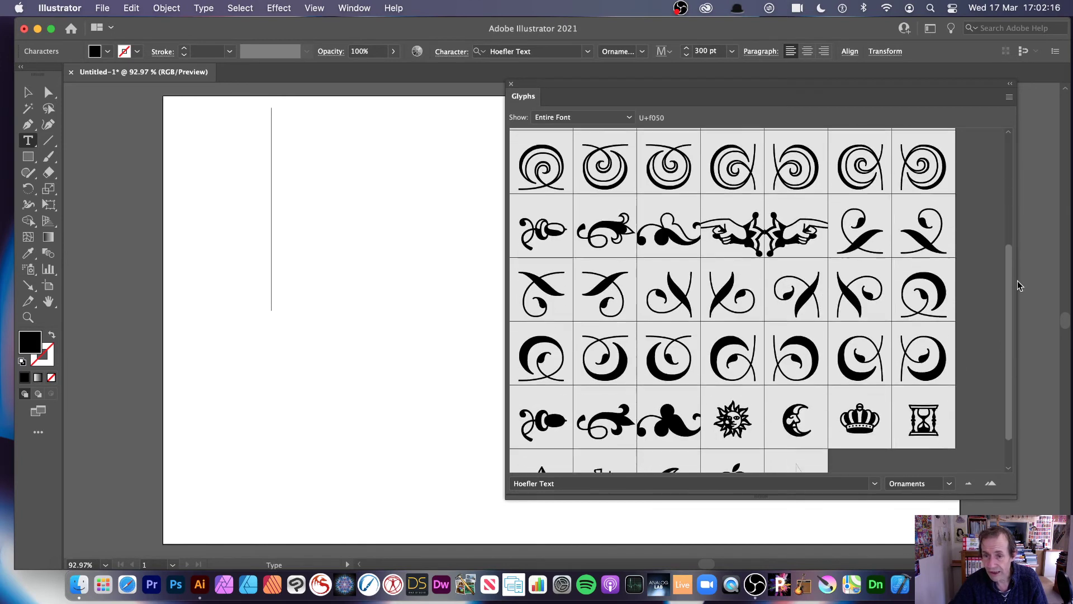
{"action": "scroll", "coordinate": [1015, 224], "scroll_direction": "up", "scroll_amount": 5}
{"action": "left_click", "coordinate": [268, 246]}
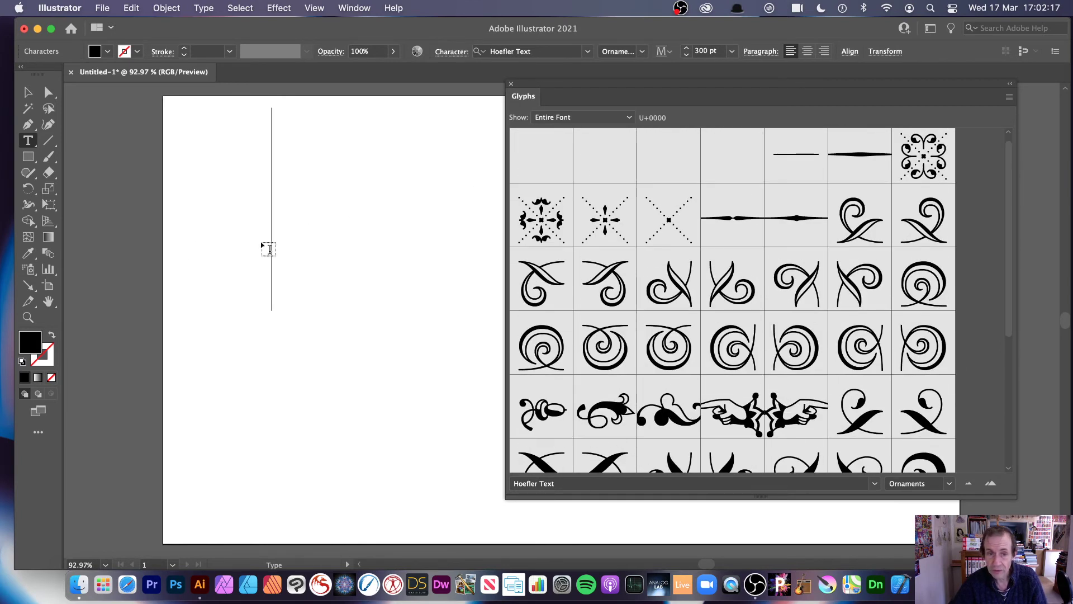
{"action": "double_click", "coordinate": [614, 286]}
{"action": "double_click", "coordinate": [292, 163]}
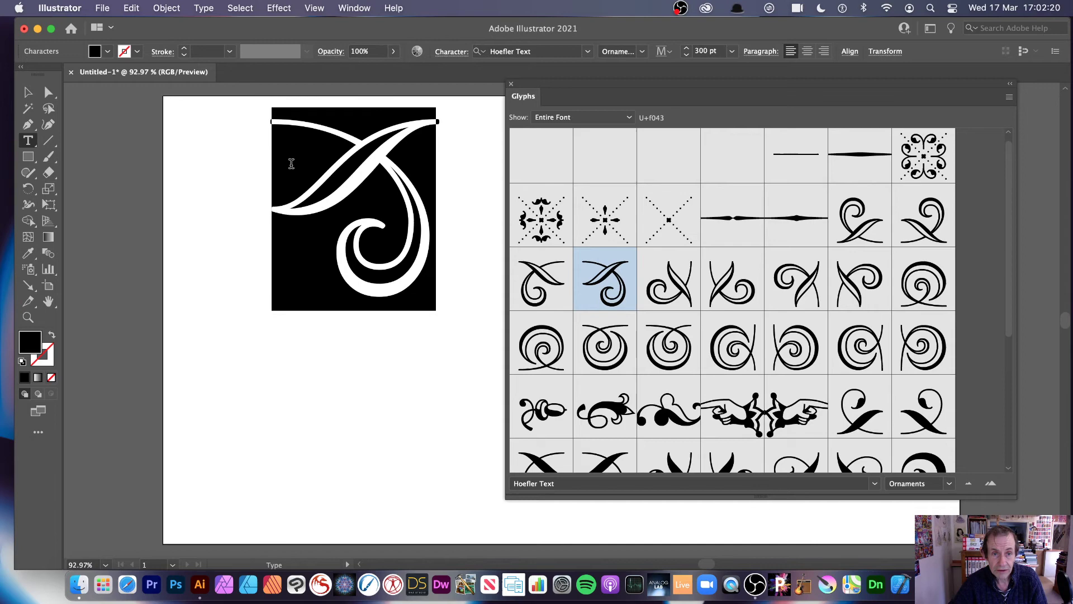
{"action": "double_click", "coordinate": [513, 387]}
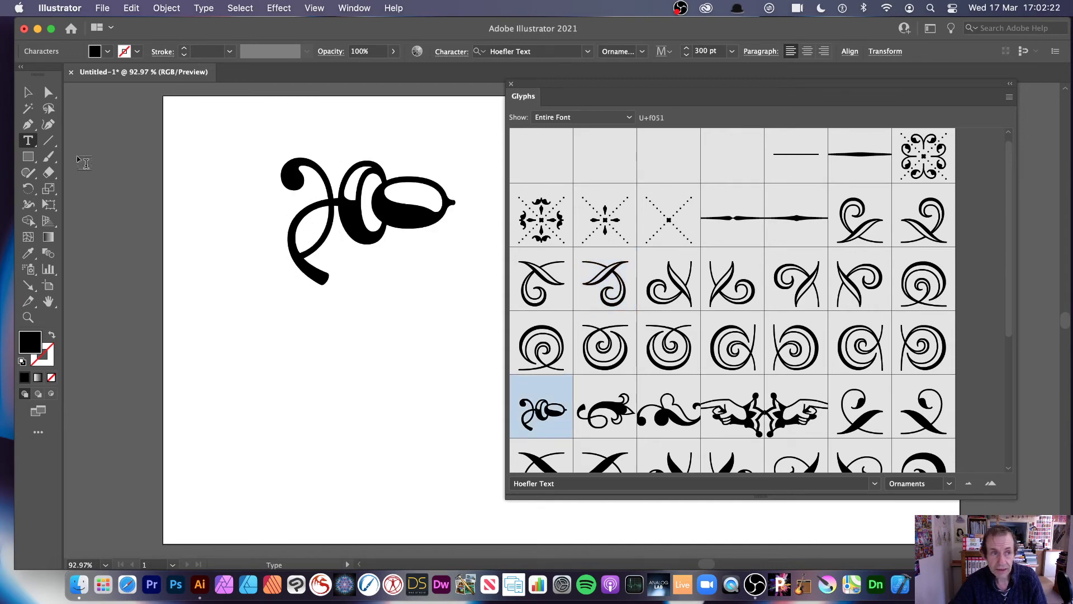
{"action": "double_click", "coordinate": [415, 227]}
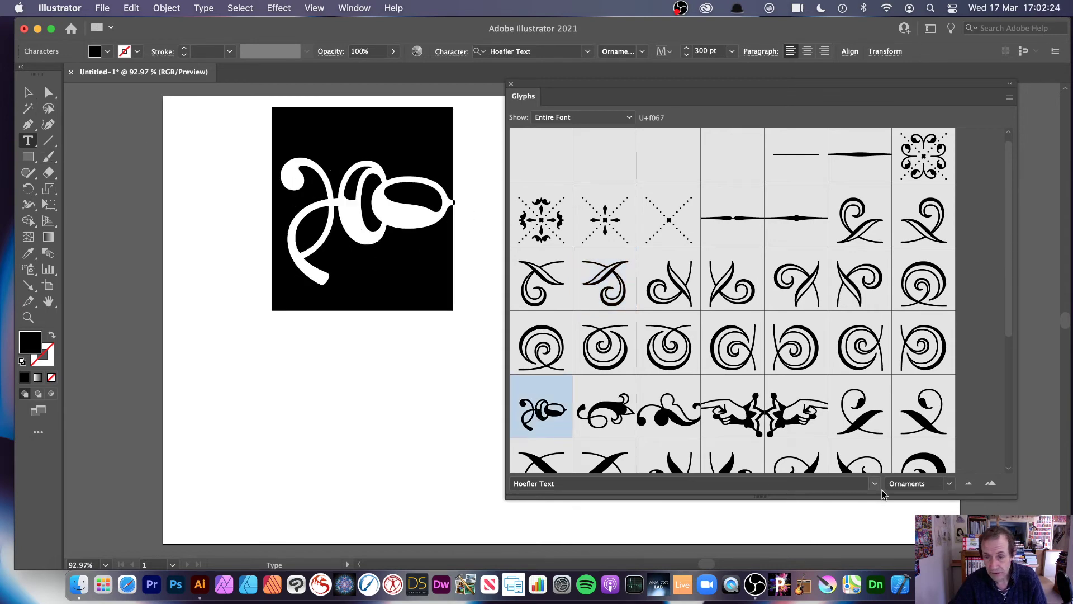
{"action": "left_click", "coordinate": [951, 485]}
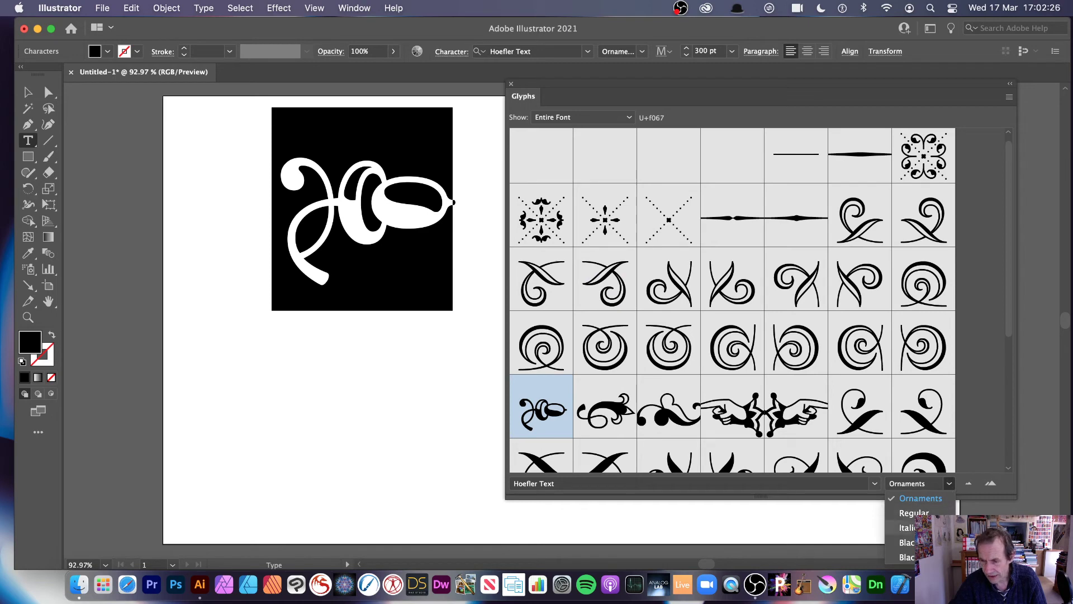
{"action": "left_click", "coordinate": [921, 498]}
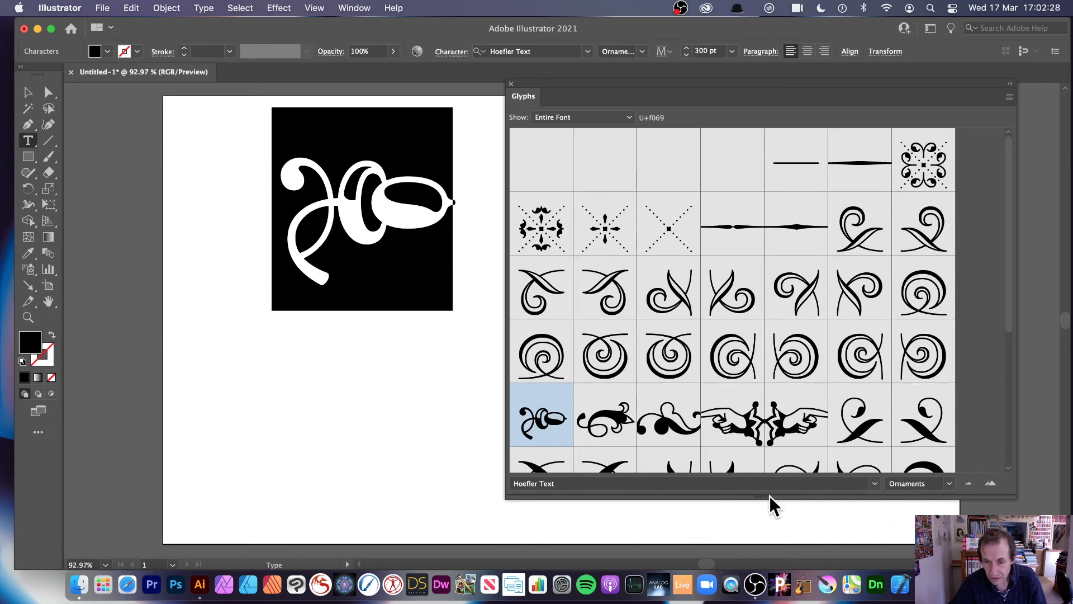
{"action": "key", "text": "BackSpace"}
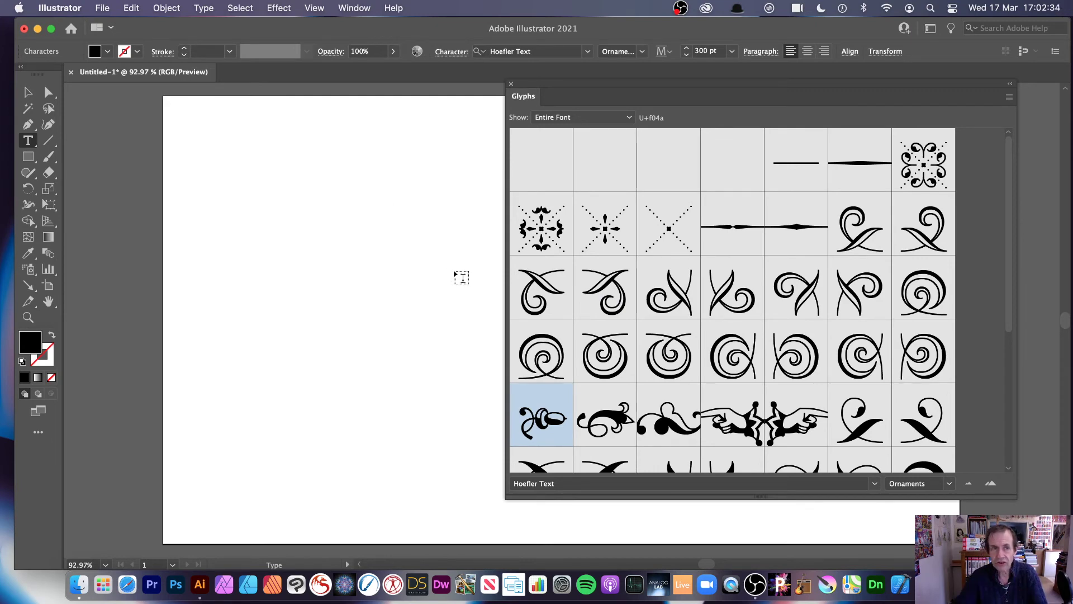
{"action": "left_click", "coordinate": [951, 483]}
{"action": "left_click", "coordinate": [915, 512]}
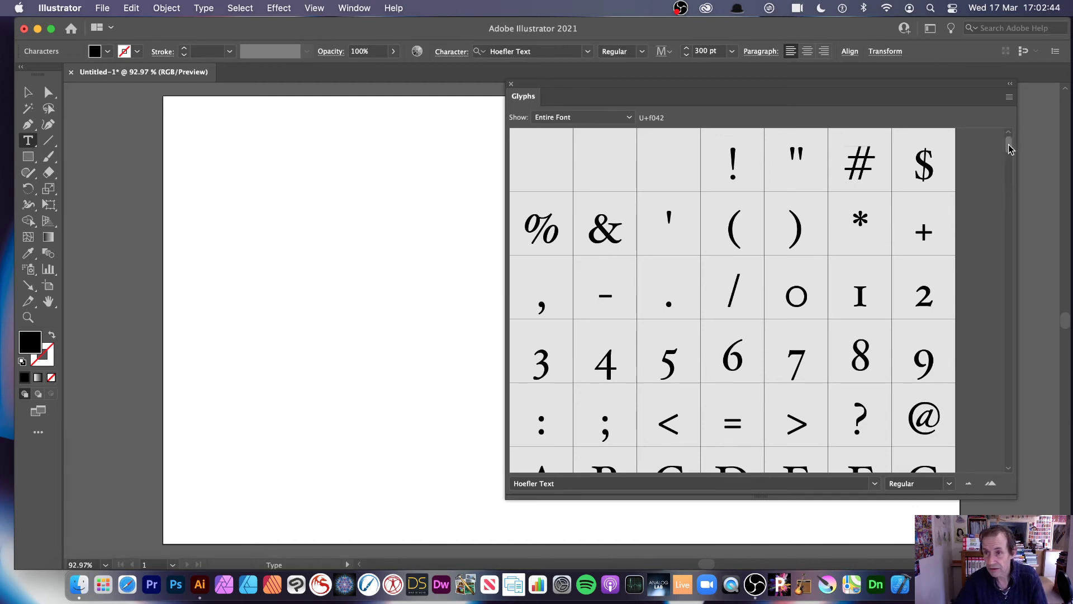
Insert Ë and the Apple logo at 300 pt, then select both
{"action": "left_click_drag", "start_coordinate": [1009, 146], "coordinate": [1011, 203]}
{"action": "double_click", "coordinate": [796, 350]}
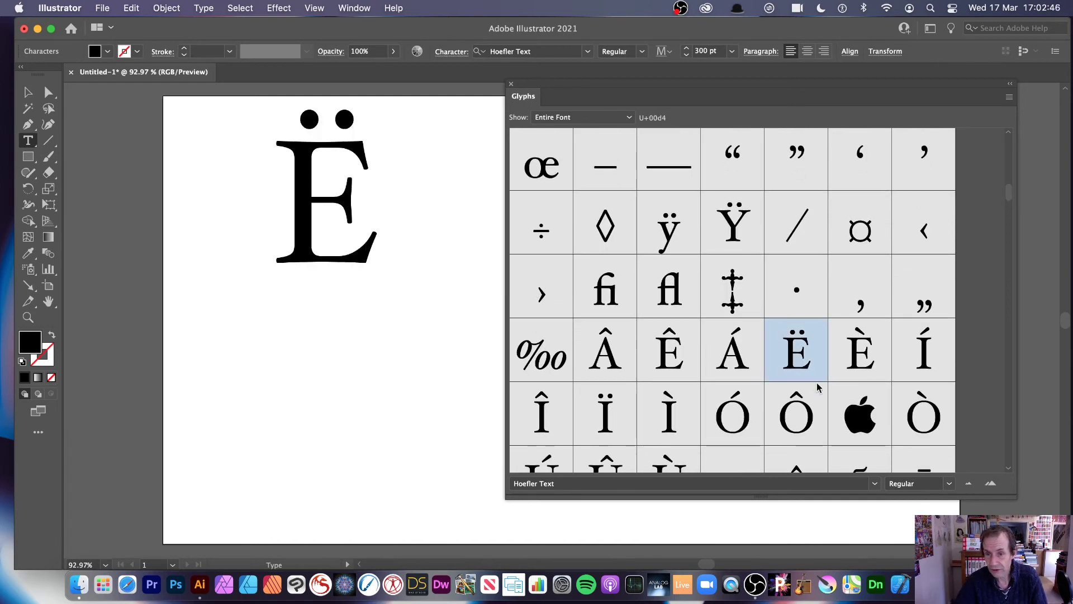
{"action": "double_click", "coordinate": [858, 416]}
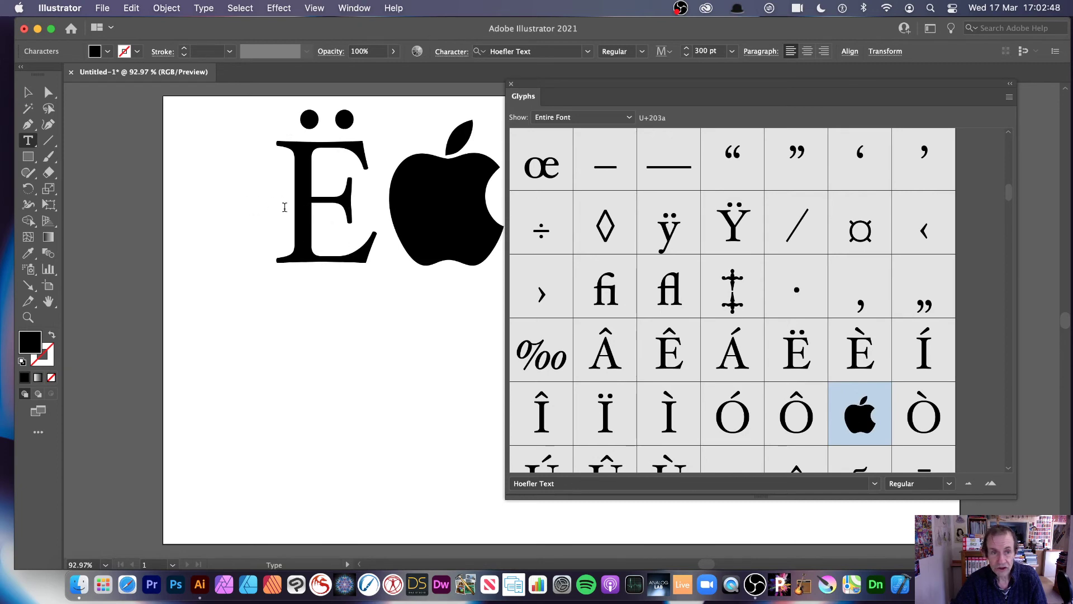
{"action": "left_click_drag", "start_coordinate": [282, 207], "coordinate": [497, 227]}
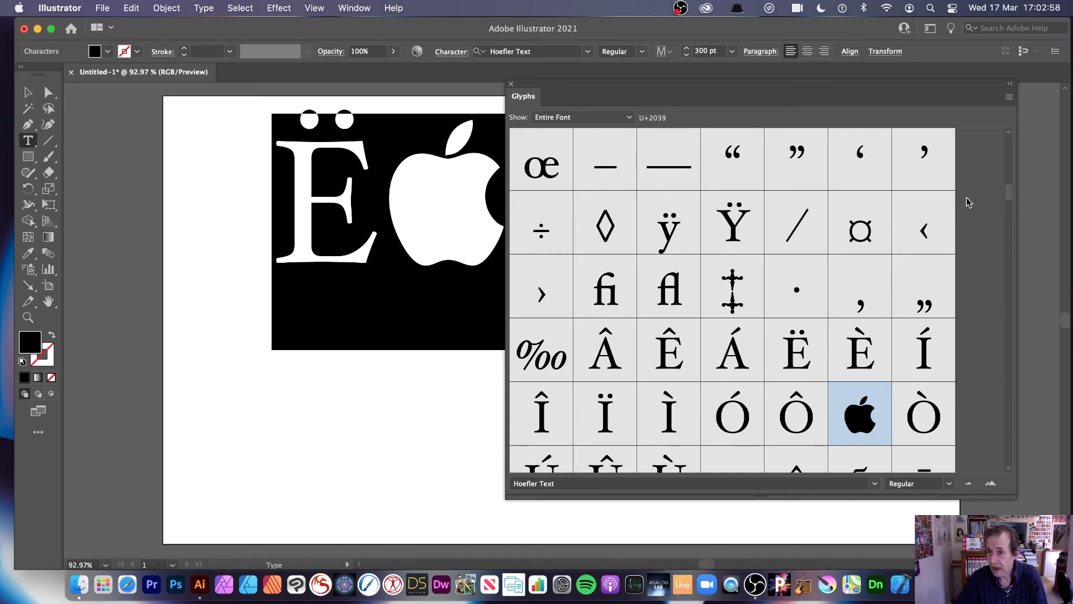
Set the selection to Hoefler Text Black Italic and replace it with an ampersand
{"action": "scroll", "coordinate": [1011, 240], "scroll_direction": "down", "scroll_amount": 5}
{"action": "scroll", "coordinate": [1011, 240], "scroll_direction": "up", "scroll_amount": 10}
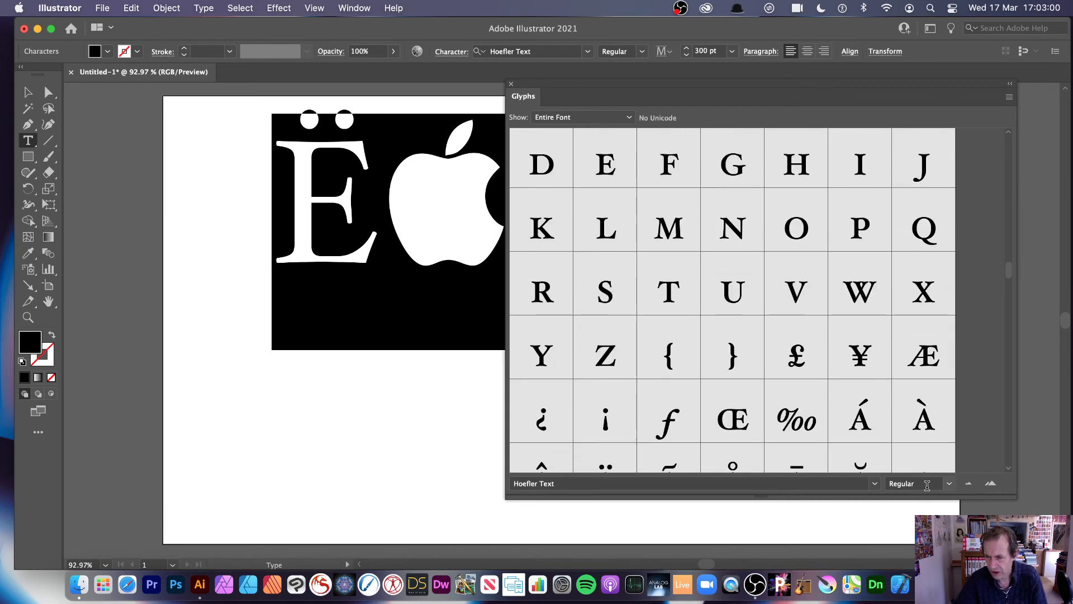
{"action": "left_click", "coordinate": [948, 483]}
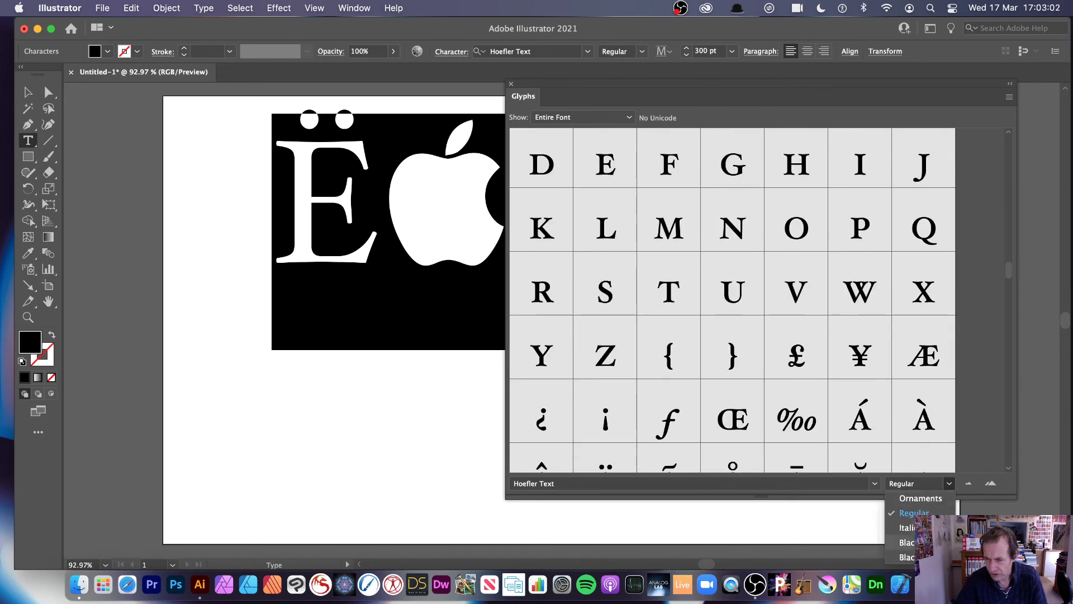
{"action": "left_click", "coordinate": [908, 558]}
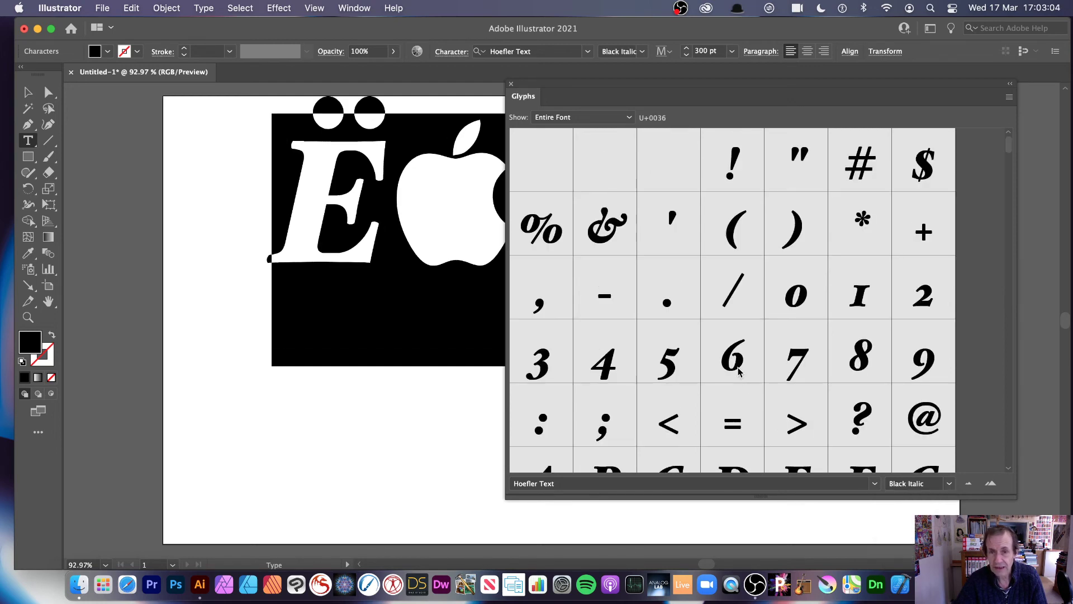
{"action": "double_click", "coordinate": [610, 235]}
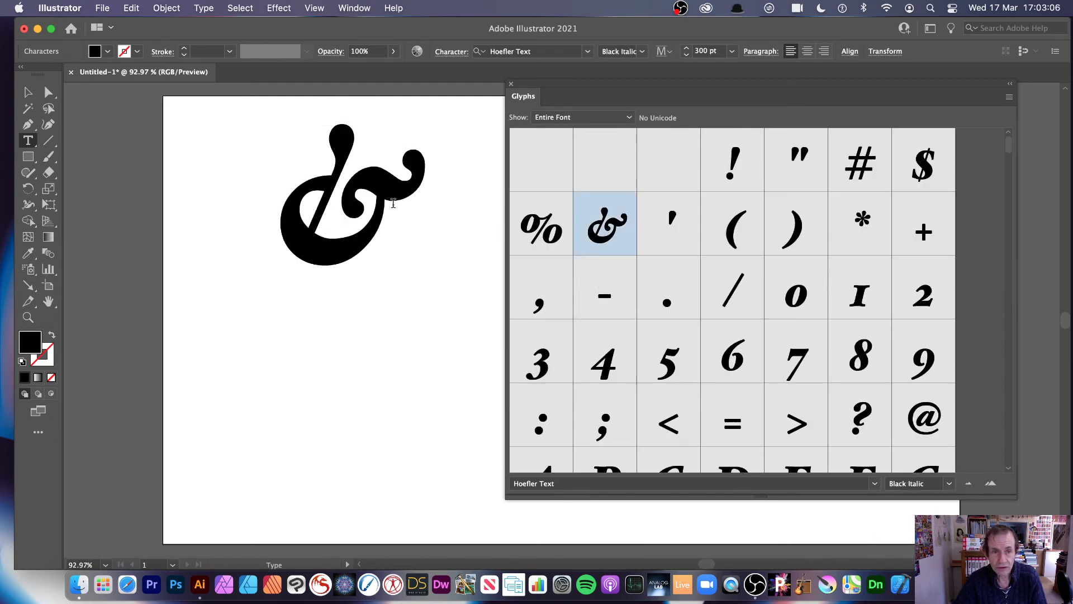
{"action": "left_click", "coordinate": [30, 90]}
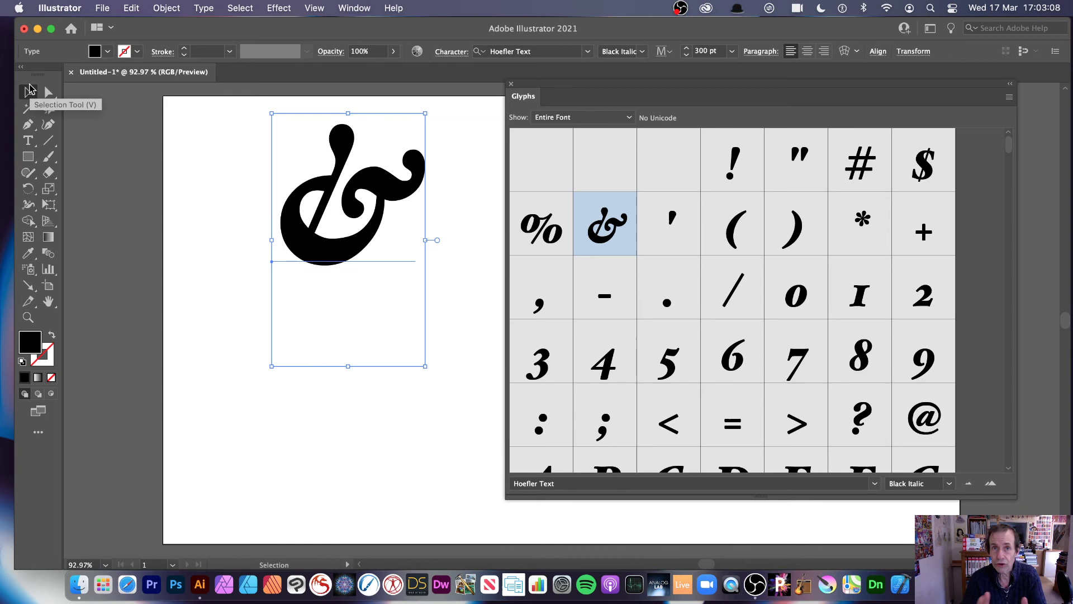